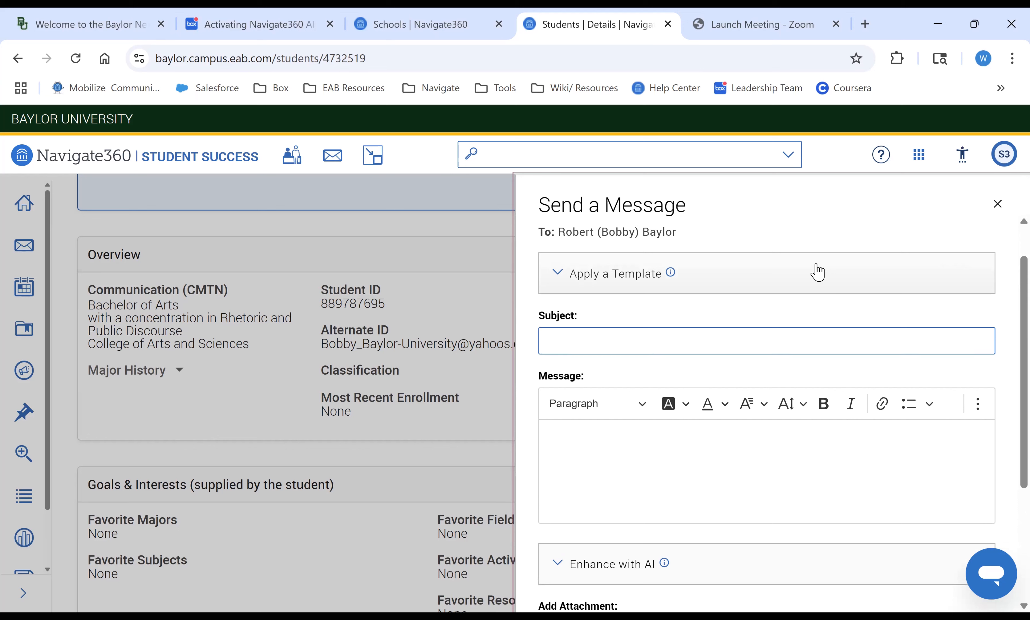
# - Expand the template section and browse the list of available message templates without applying one
pyautogui.click(817, 272)
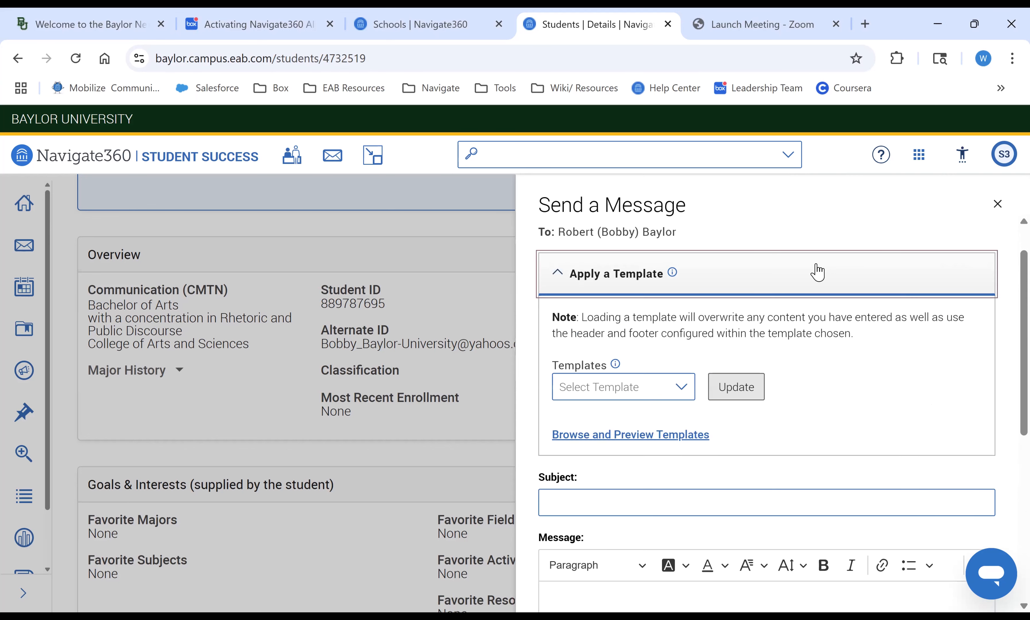
pyautogui.click(635, 383)
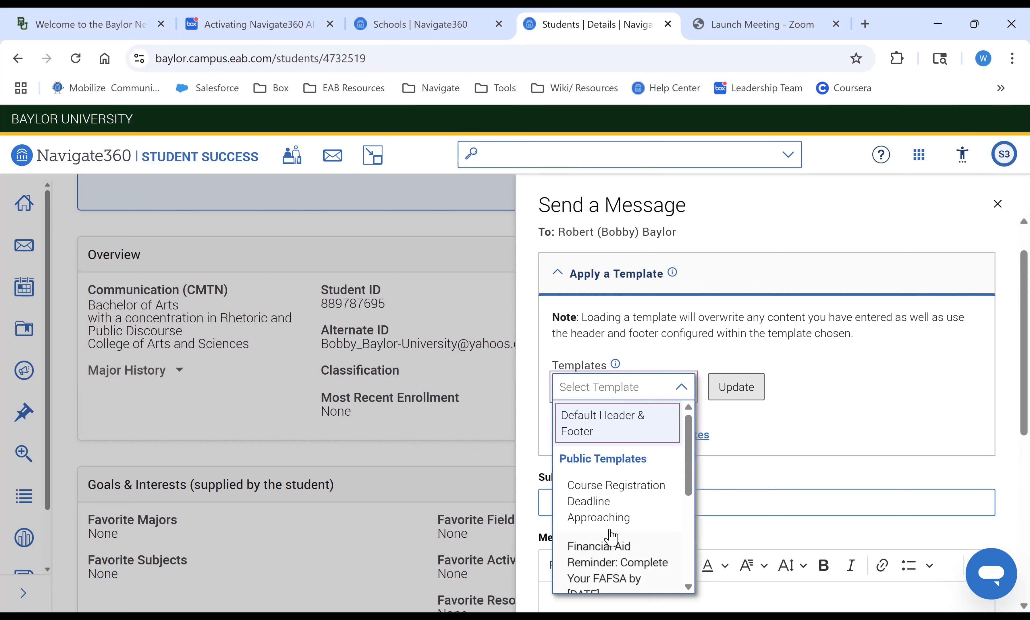
pyautogui.scroll(-4, 611, 538)
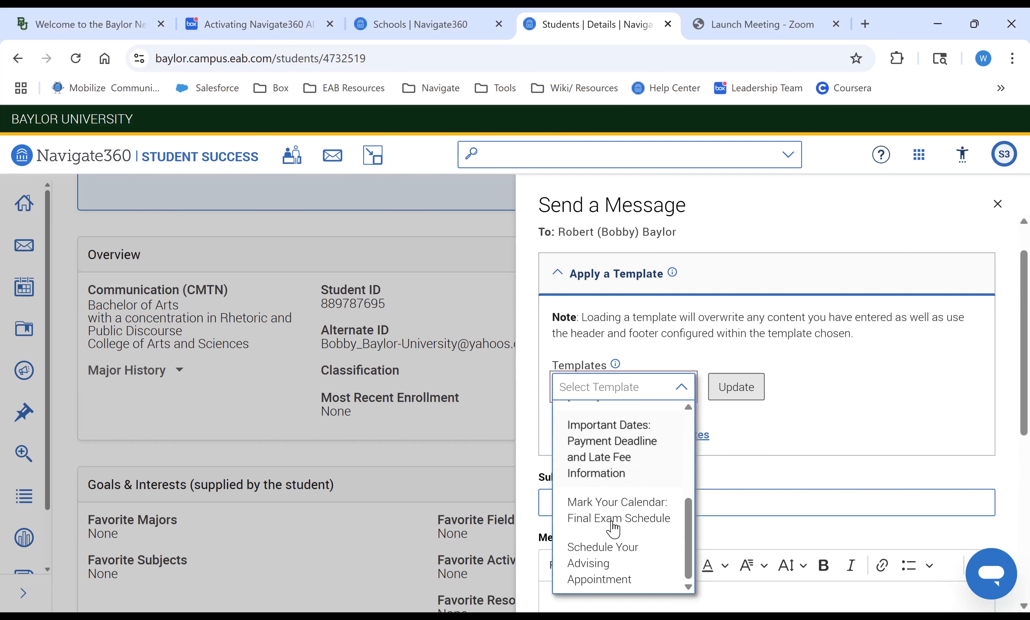
pyautogui.scroll(5, 612, 525)
pyautogui.click(886, 352)
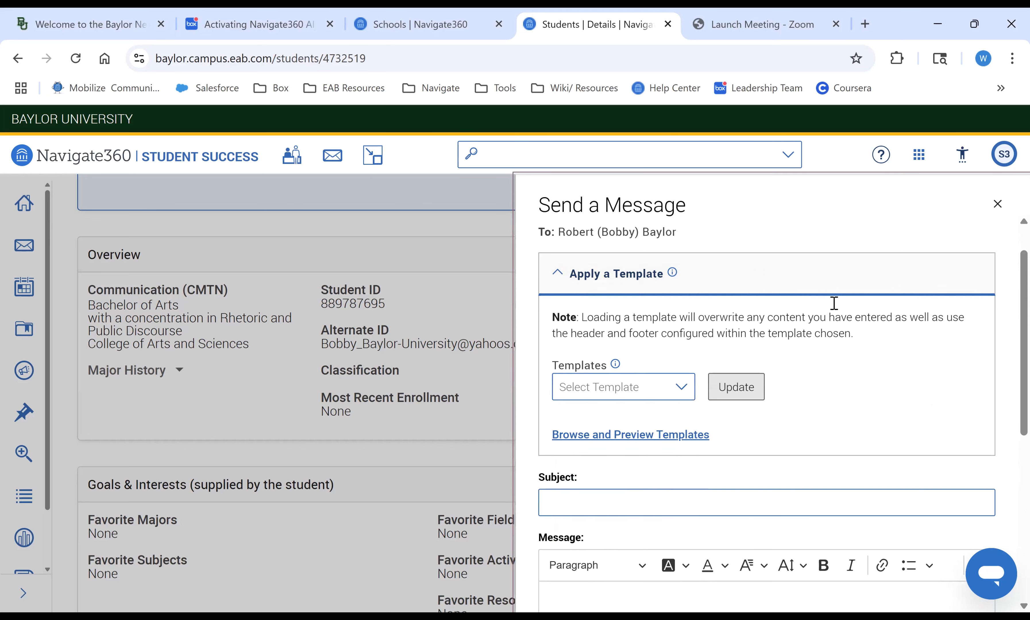
# - Open the Enhance with AI section and fill the prompt with 'I need to remind a student to register so they can graduate next semester'
pyautogui.scroll(-3, 1005, 284)
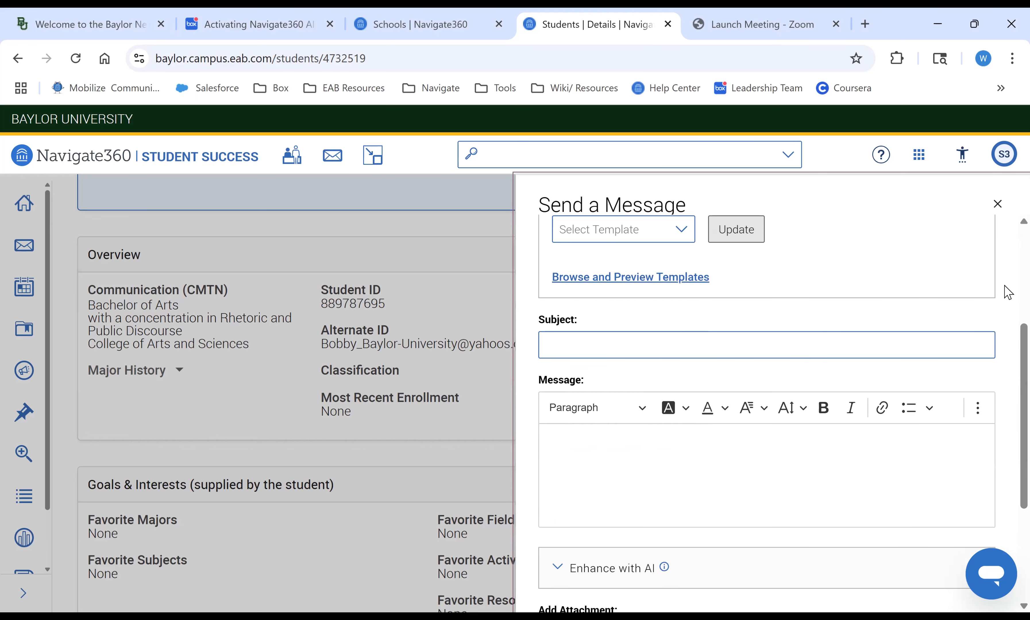
pyautogui.scroll(-3, 876, 409)
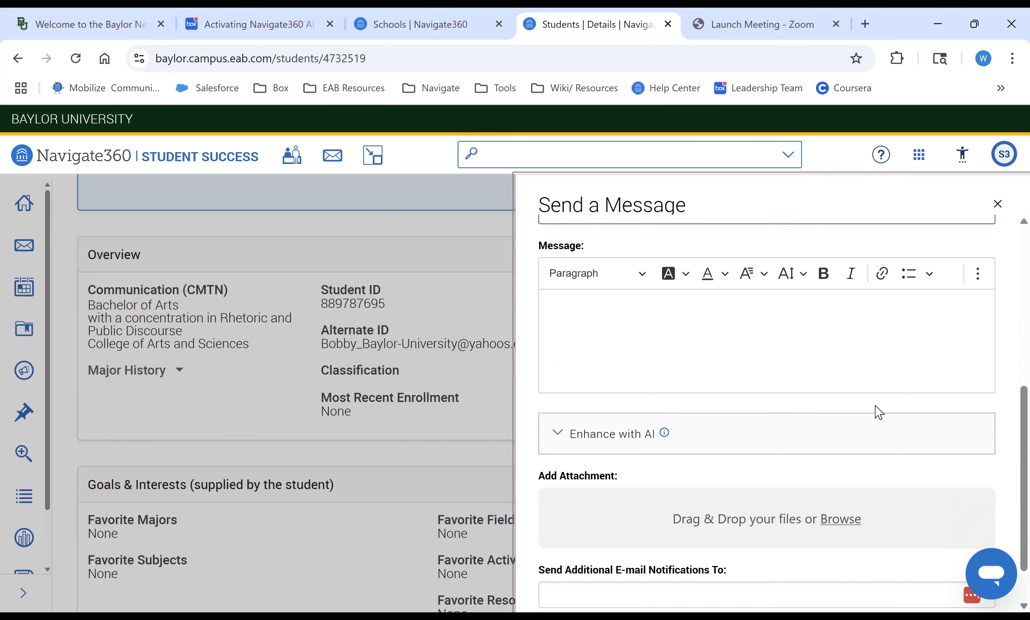
pyautogui.click(671, 441)
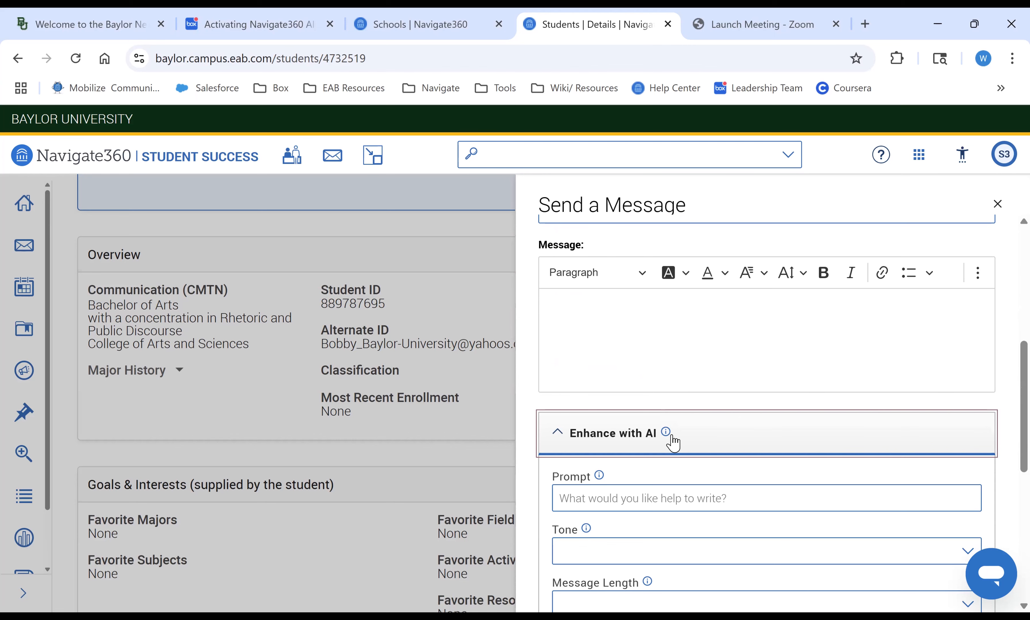
pyautogui.scroll(-2, 671, 439)
pyautogui.click(655, 415)
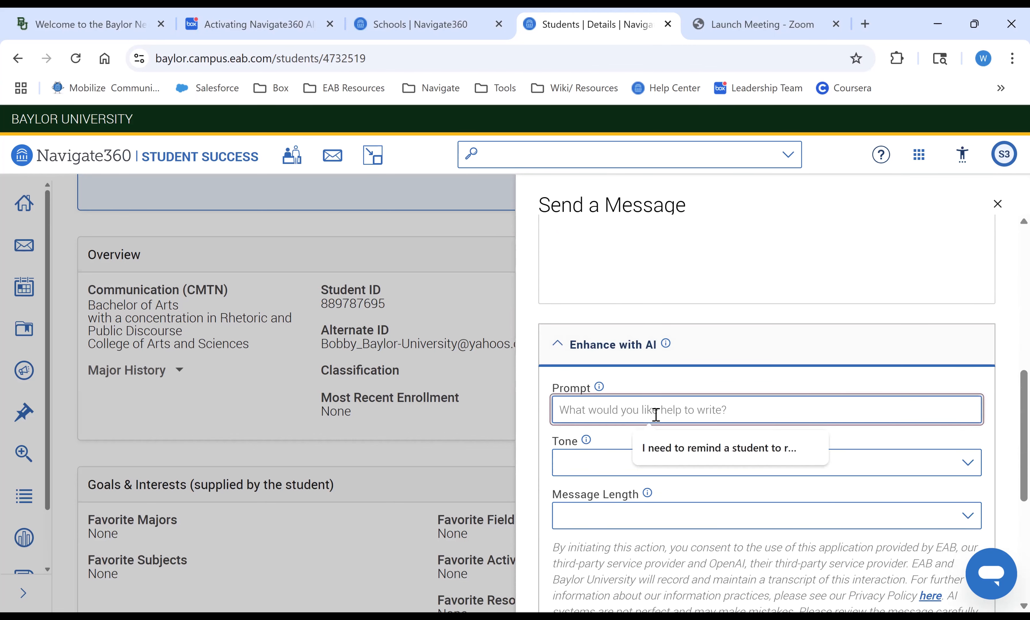
pyautogui.click(682, 449)
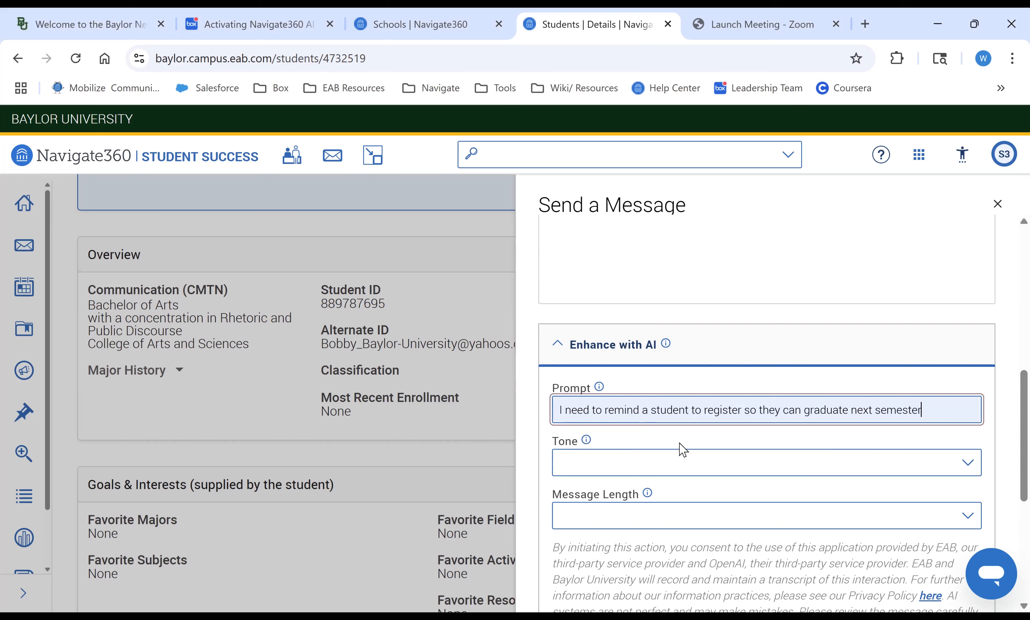
# - Set the AI tone to Casual and the message length to Medium
pyautogui.click(674, 464)
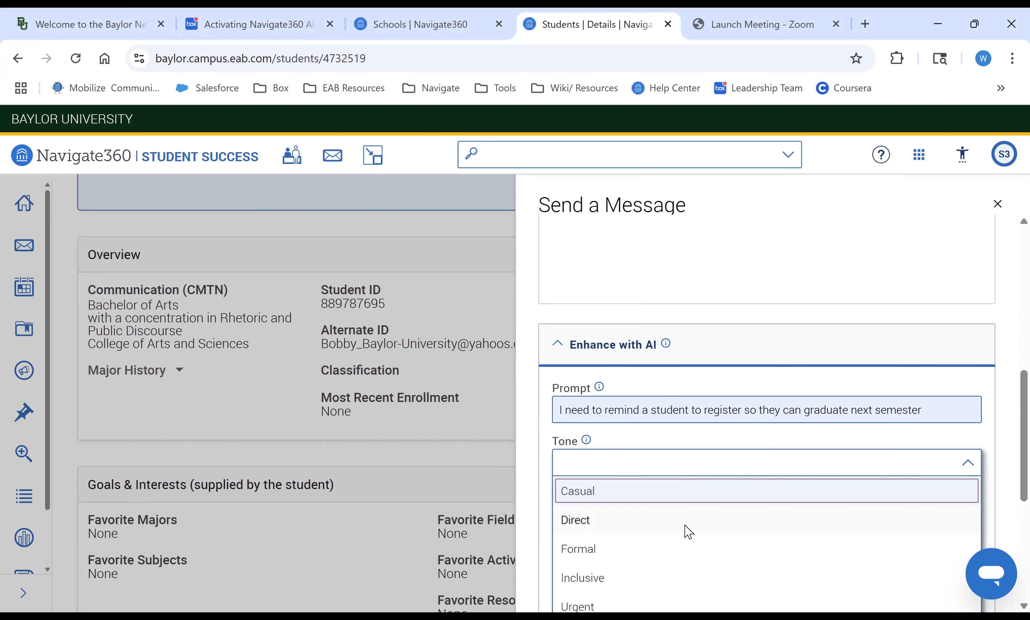
pyautogui.scroll(-1, 685, 524)
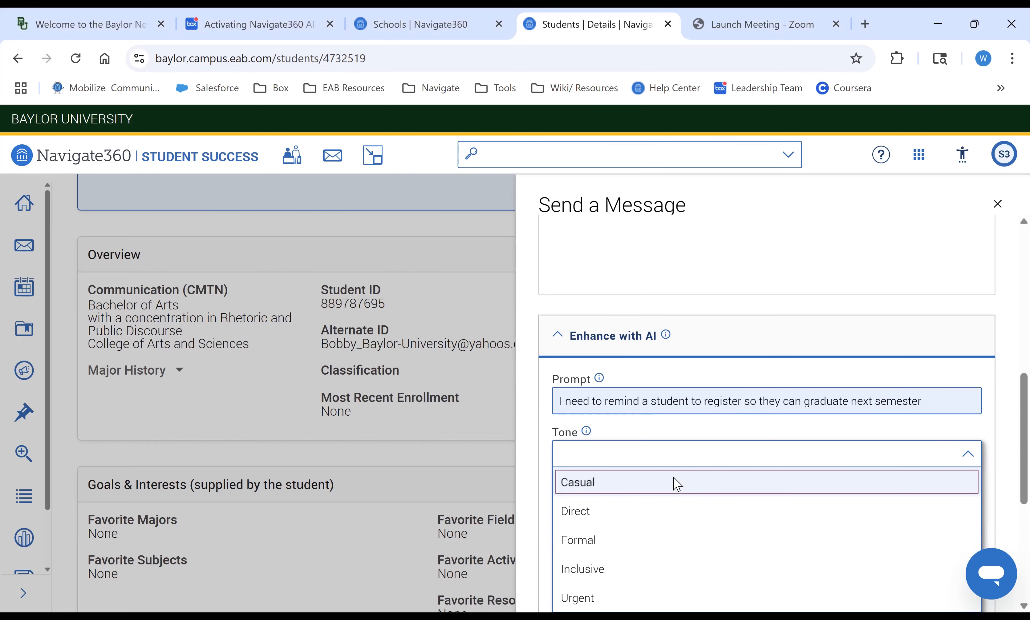
pyautogui.click(677, 483)
pyautogui.scroll(-2, 681, 468)
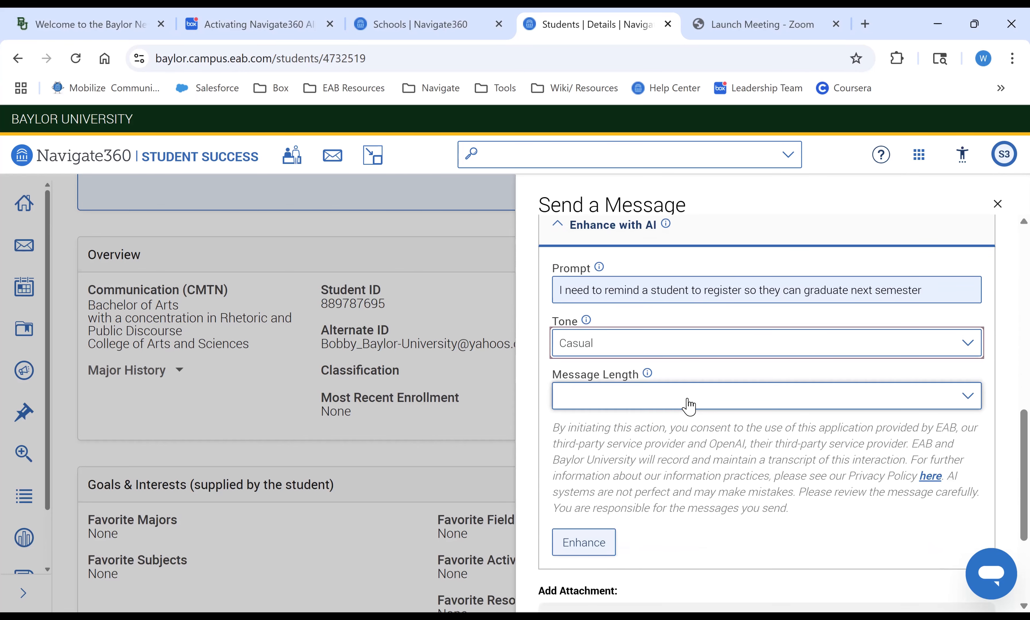
pyautogui.click(688, 405)
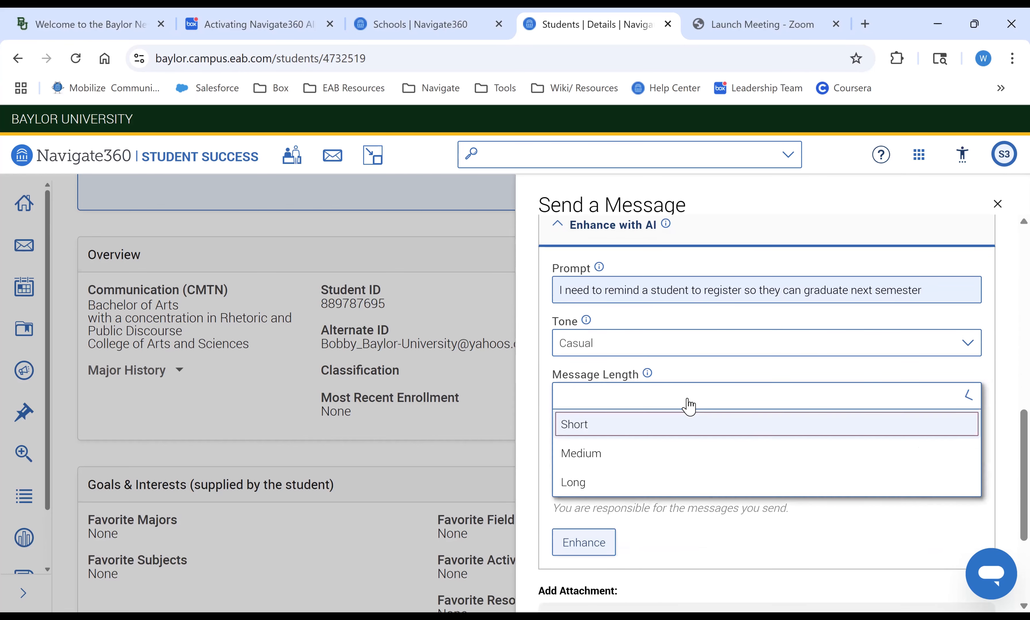
pyautogui.click(619, 459)
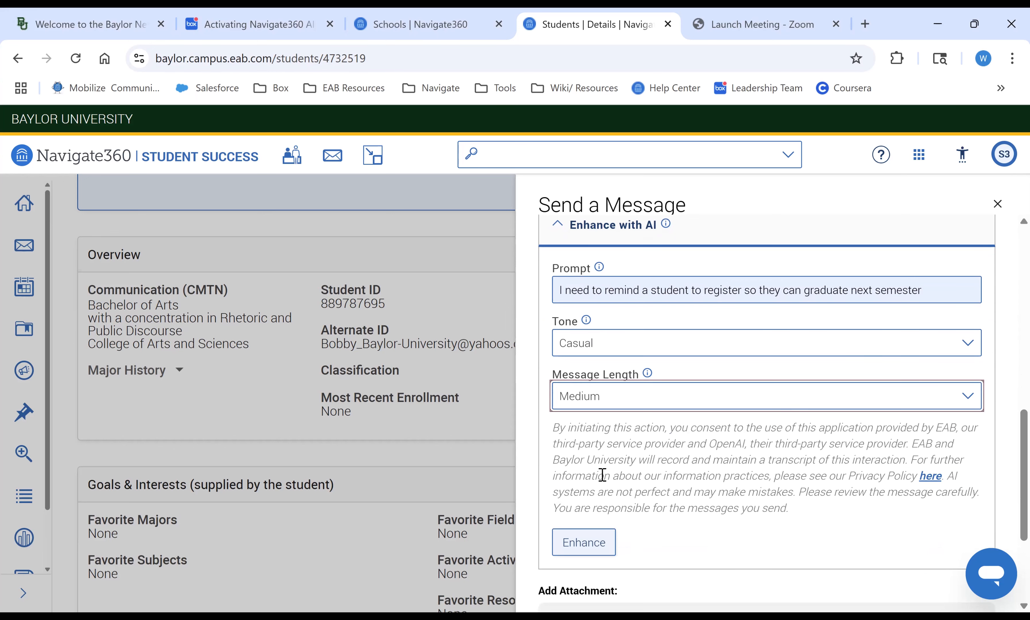
# - Generate the AI-enhanced message and read through its preview
pyautogui.click(586, 542)
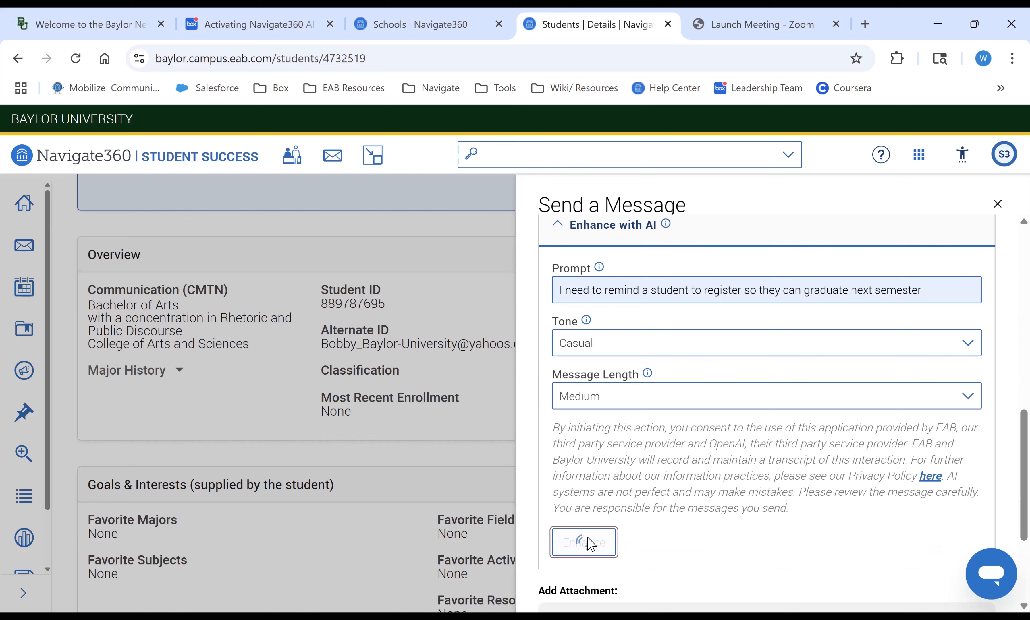
pyautogui.scroll(-5, 661, 487)
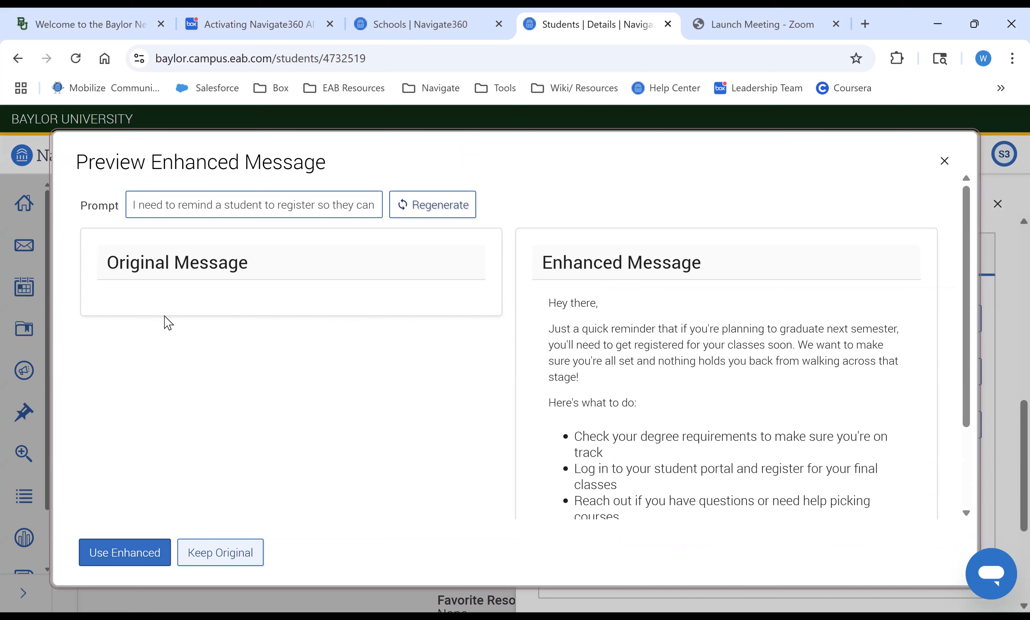
pyautogui.scroll(-2, 784, 338)
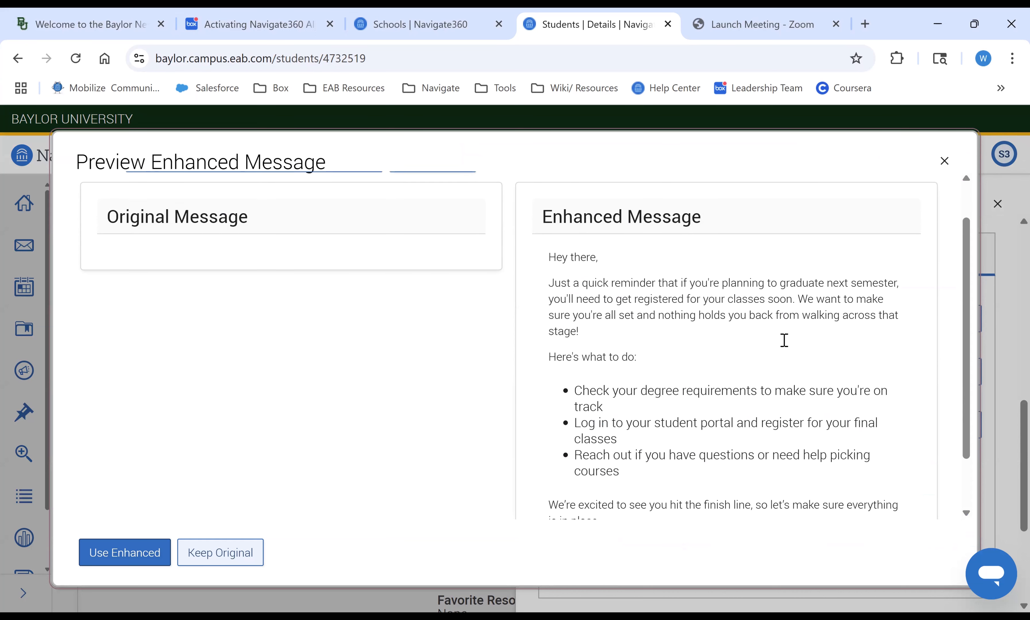
pyautogui.scroll(-1, 784, 339)
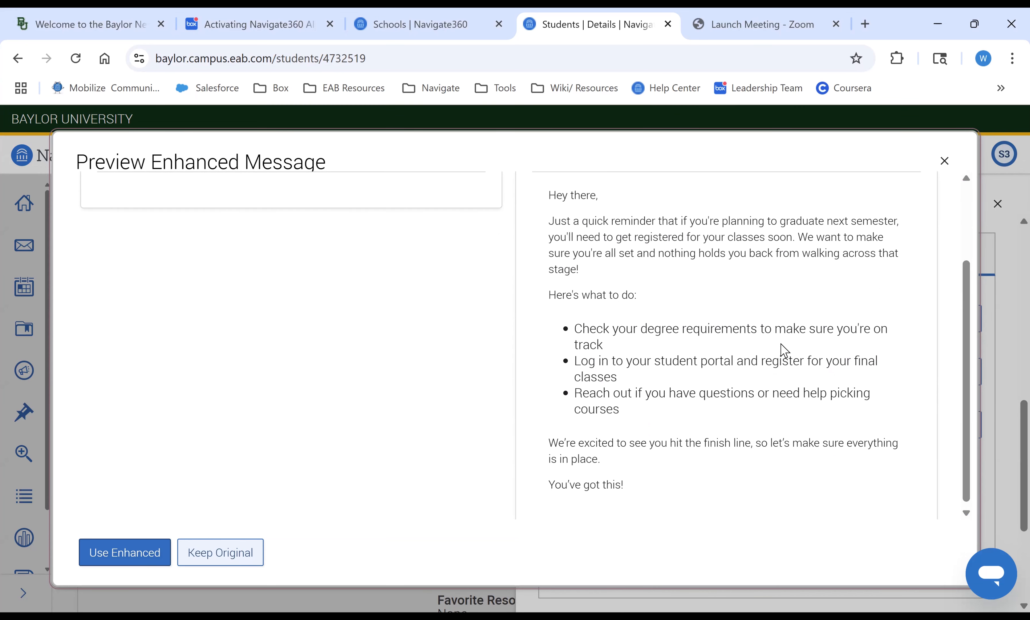
pyautogui.scroll(2, 784, 351)
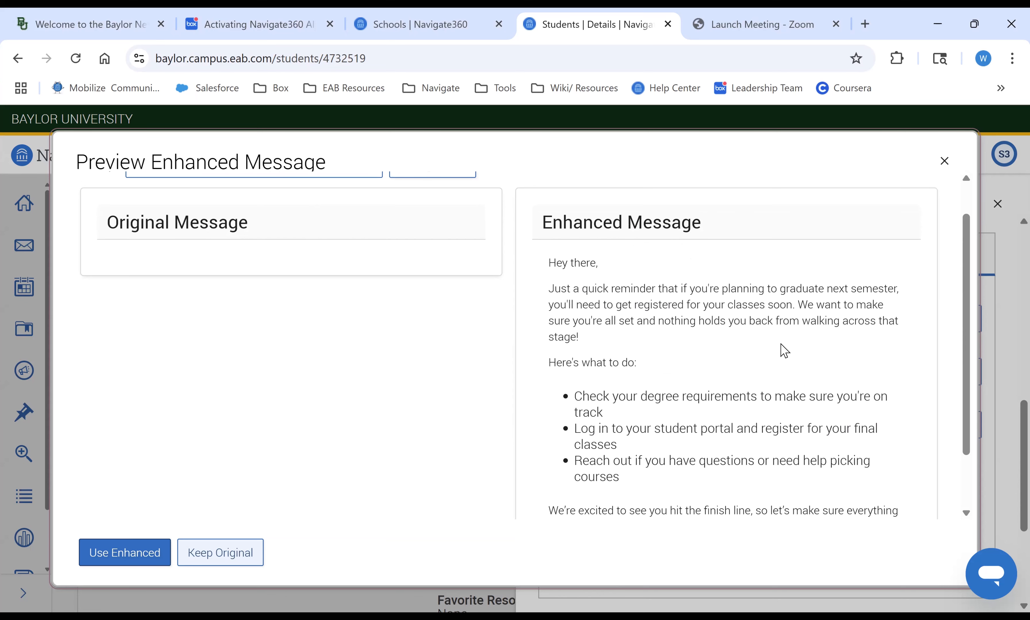
pyautogui.scroll(-1, 784, 351)
pyautogui.scroll(1, 784, 350)
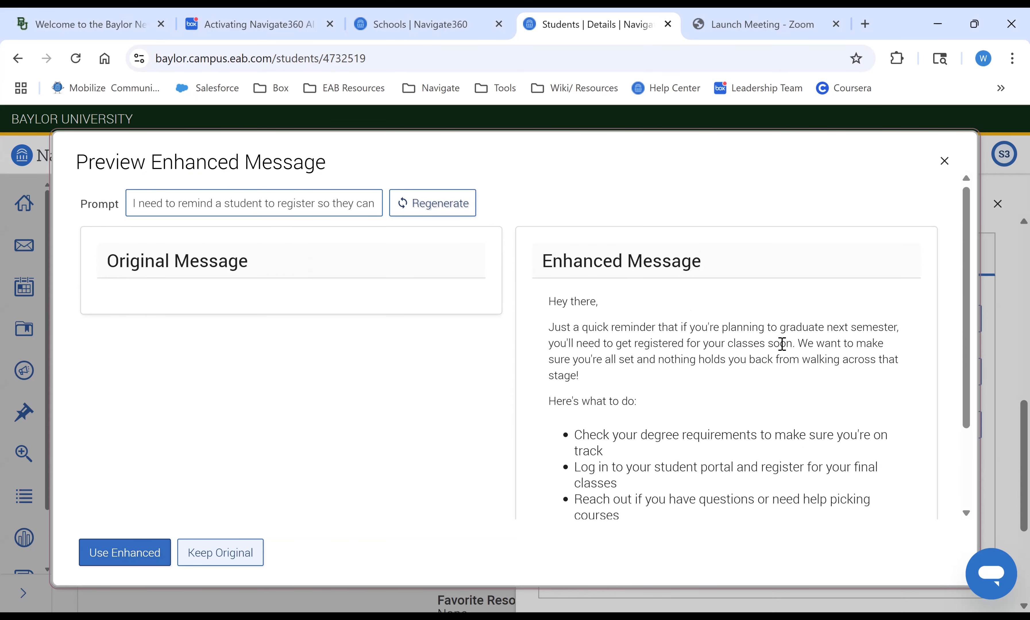
pyautogui.scroll(-2, 782, 344)
pyautogui.scroll(2, 782, 343)
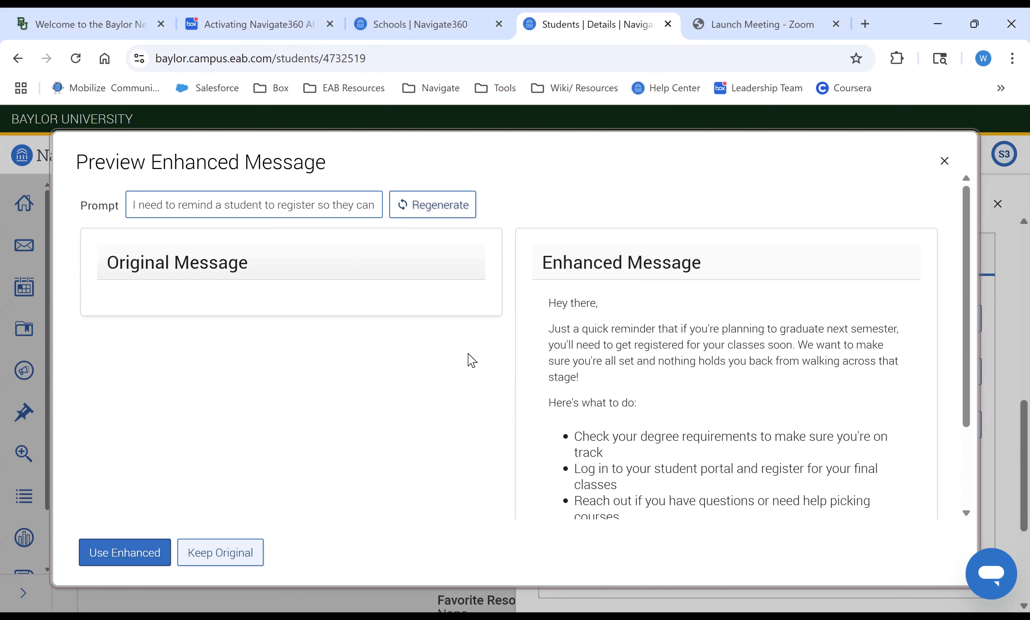
pyautogui.scroll(-3, 472, 361)
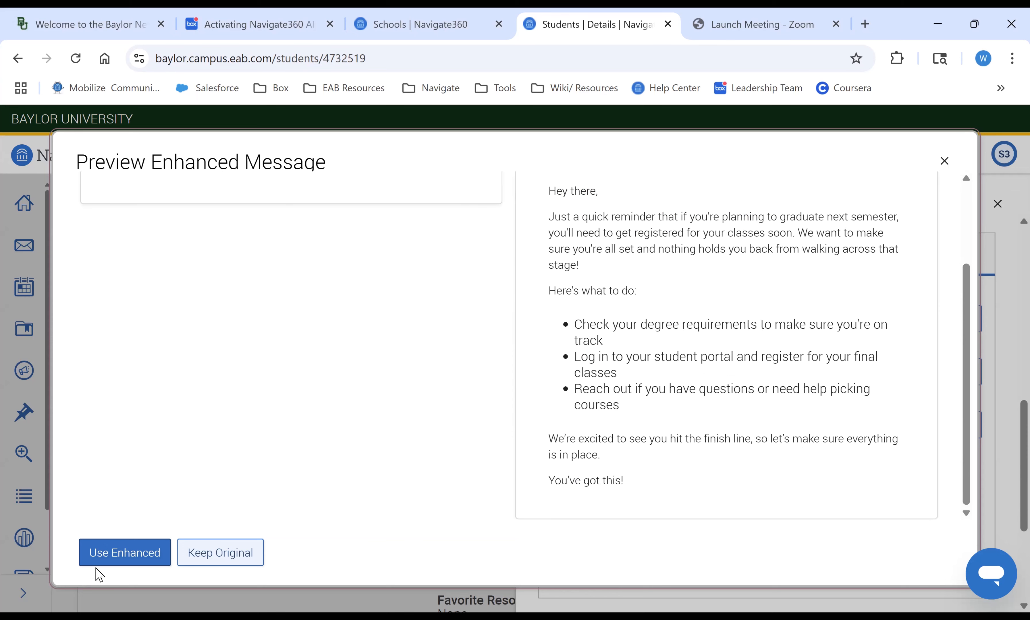
# - Use the enhanced version as the message body
pyautogui.click(126, 554)
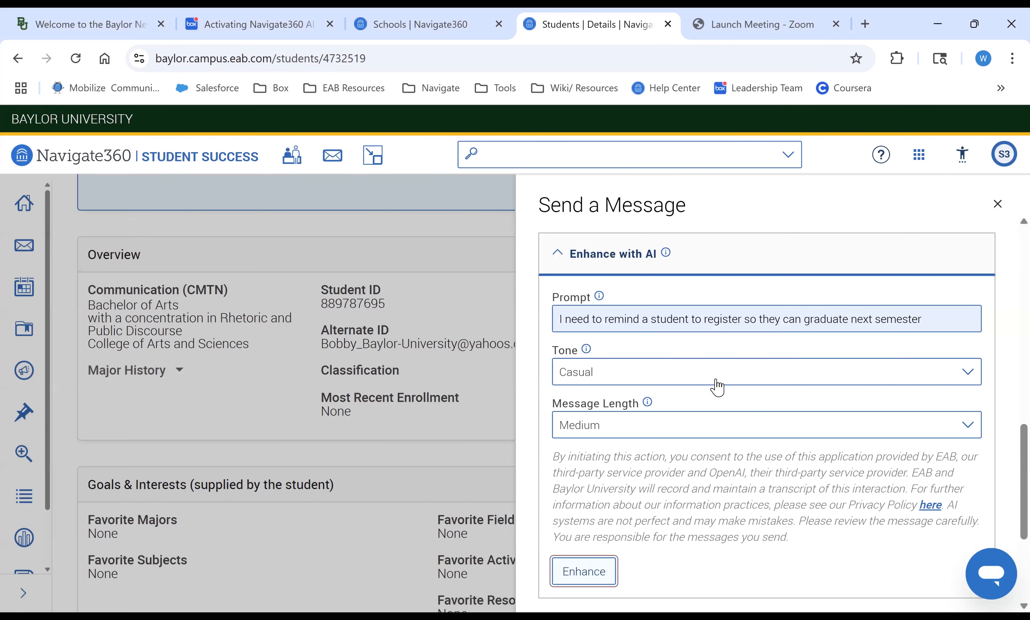
pyautogui.scroll(5, 662, 467)
pyautogui.scroll(3, 662, 464)
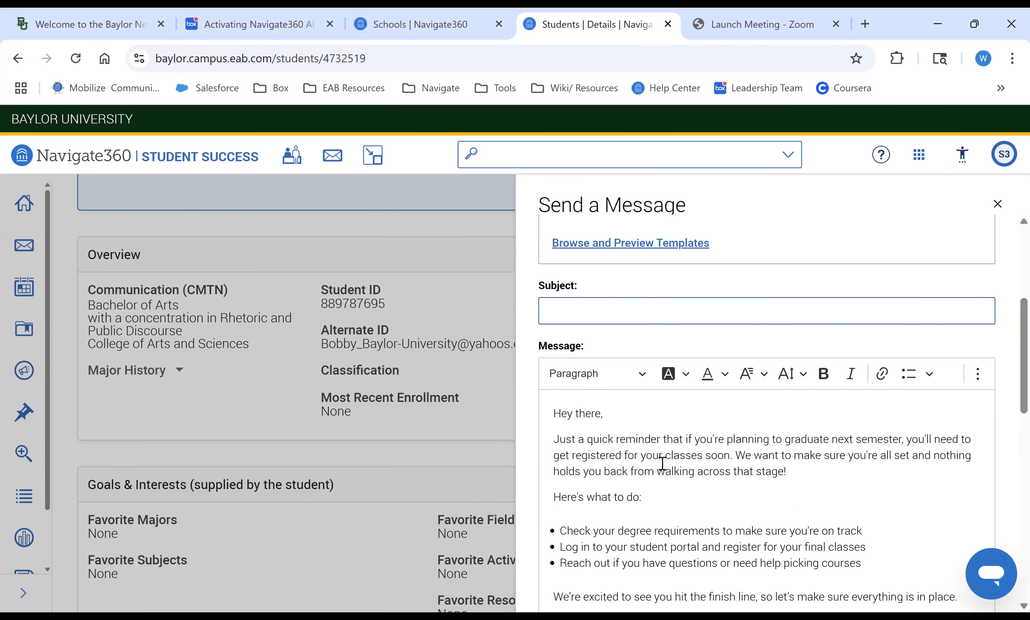
pyautogui.scroll(-13, 662, 464)
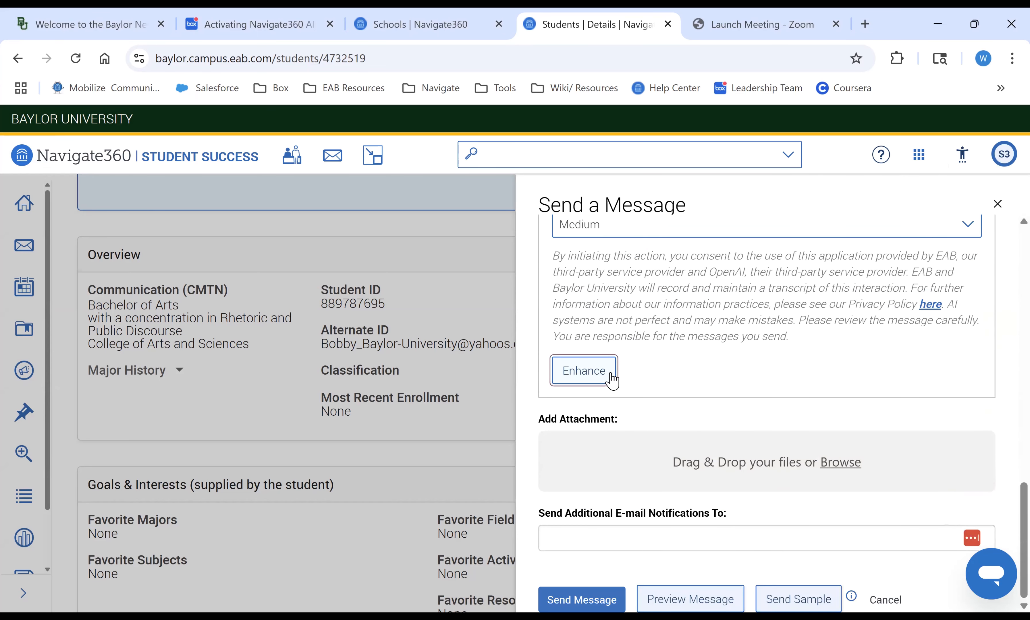
pyautogui.scroll(4, 635, 386)
# - Change the message length to Short and the tone to Urgent
pyautogui.click(641, 397)
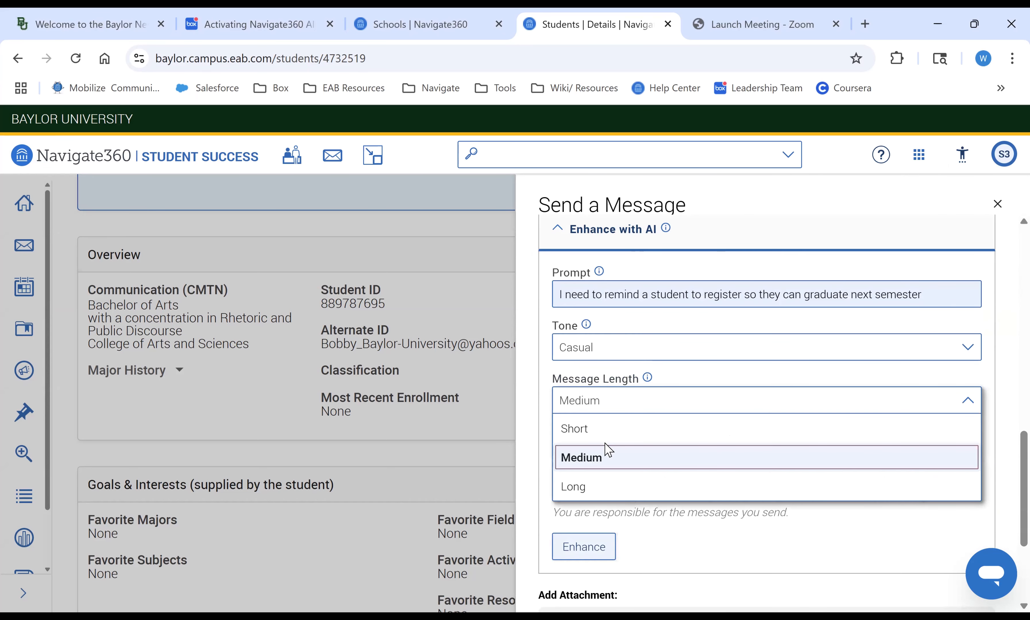
pyautogui.click(603, 431)
pyautogui.click(650, 350)
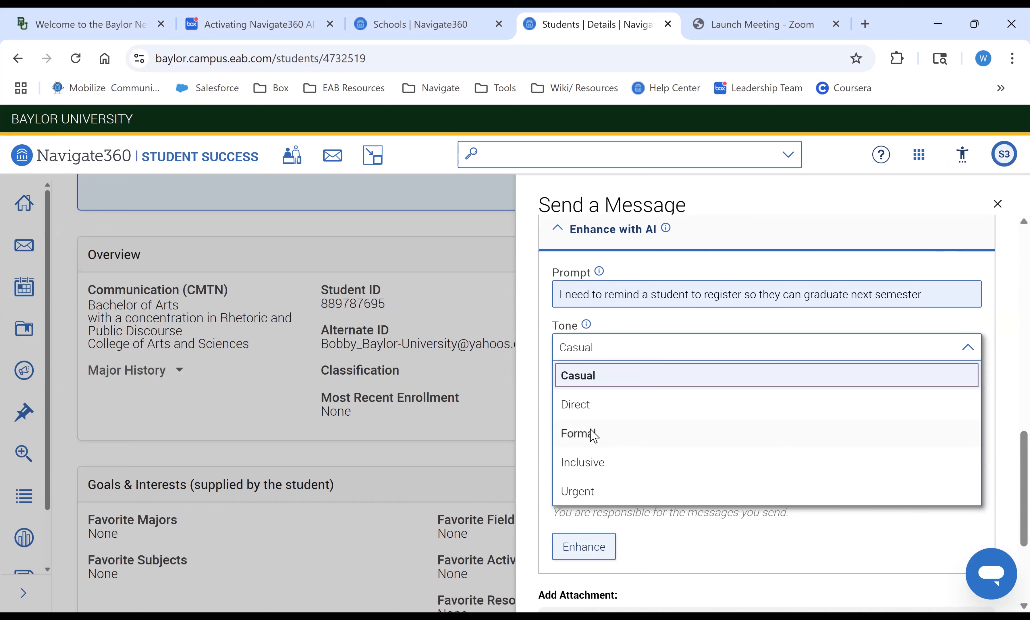
pyautogui.click(581, 492)
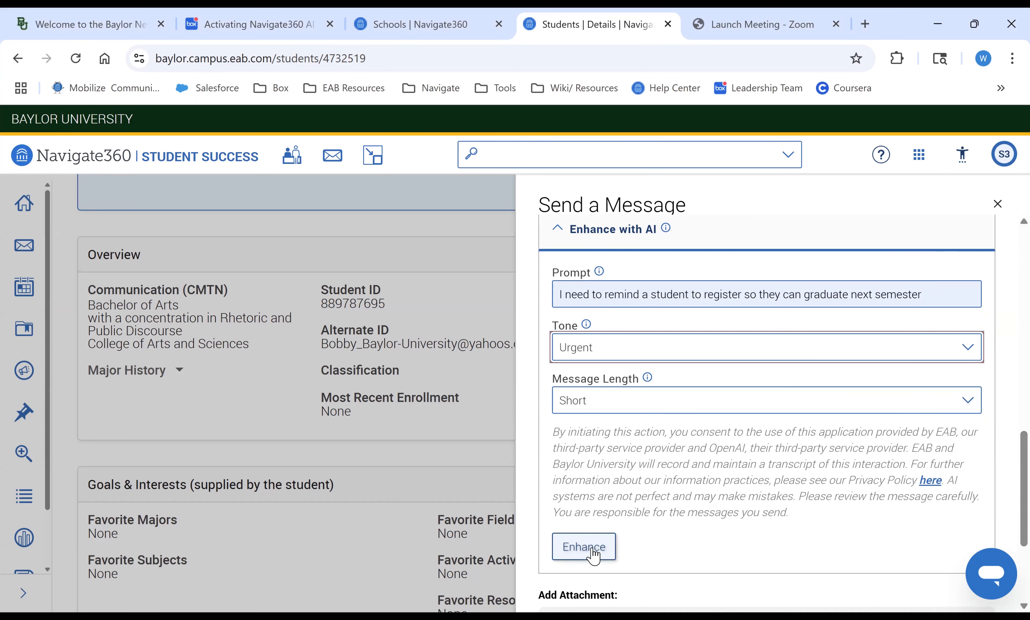
# - Enhance the message again and step back and forth through the enhanced message's version history
pyautogui.click(593, 552)
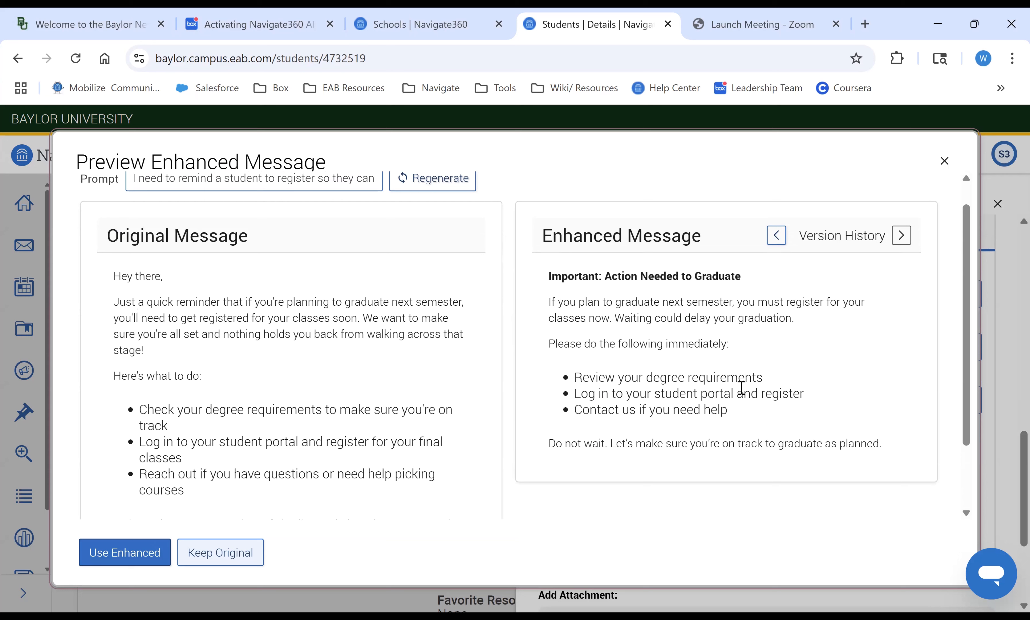
pyautogui.click(777, 236)
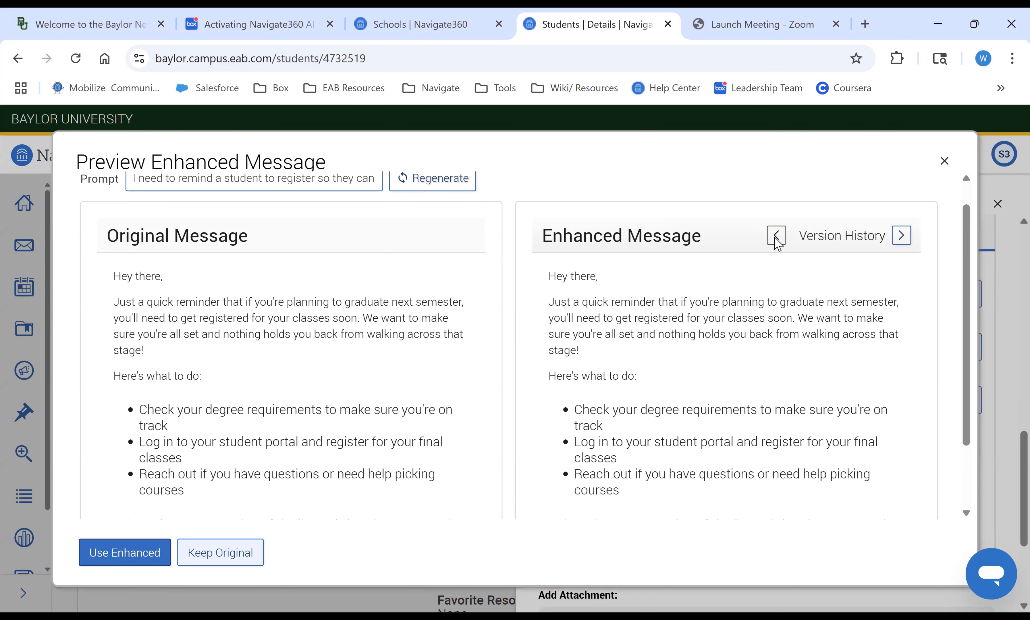
pyautogui.click(903, 235)
pyautogui.click(775, 237)
pyautogui.scroll(-2, 773, 247)
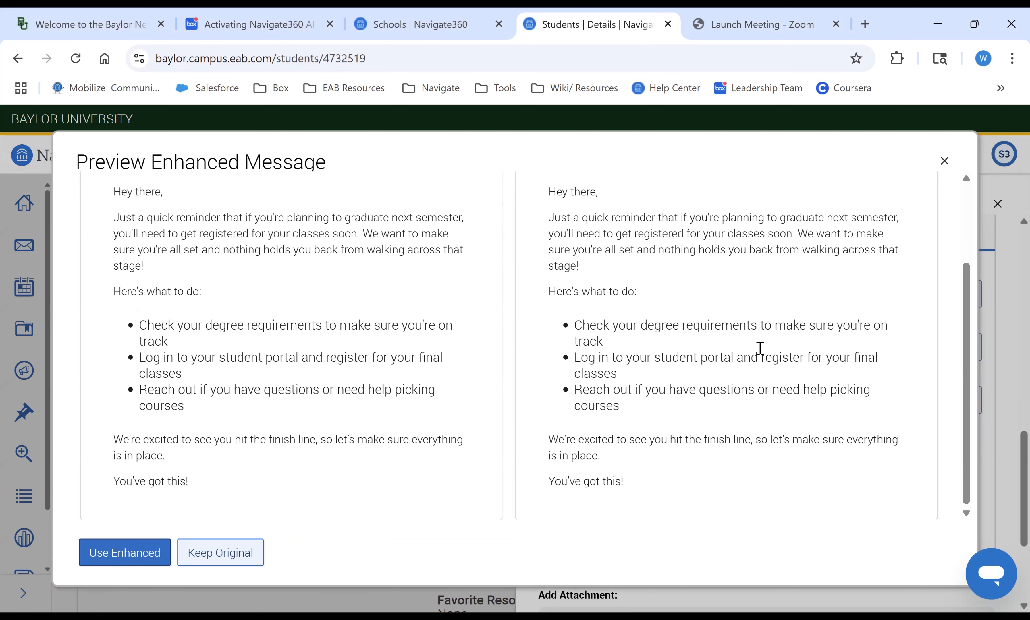
pyautogui.scroll(2, 760, 348)
pyautogui.click(901, 262)
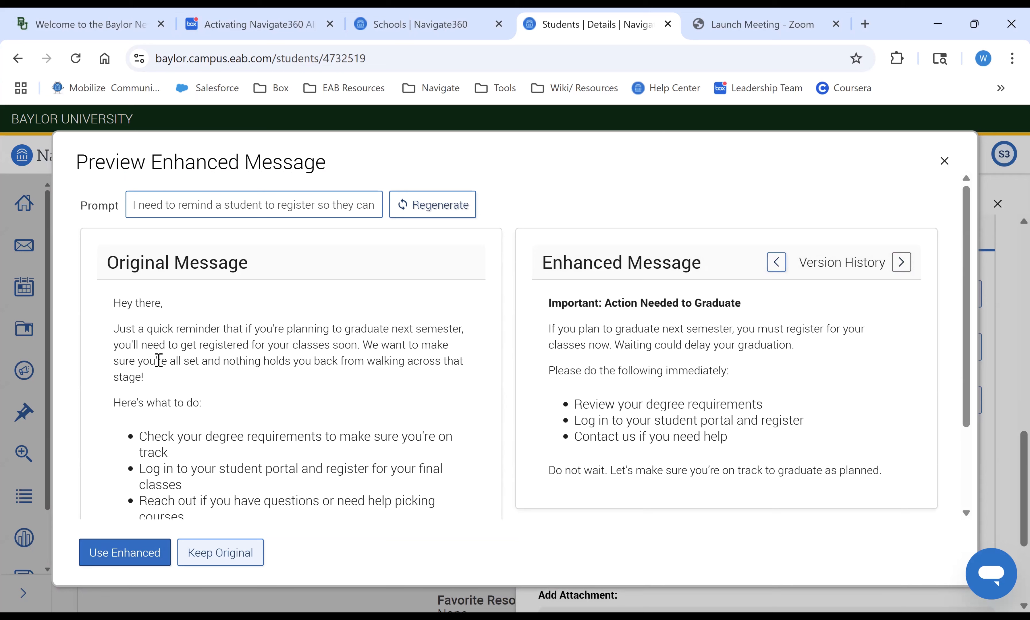
# - Apply the new urgent, short enhanced version to the message body
pyautogui.click(126, 553)
pyautogui.scroll(5, 674, 448)
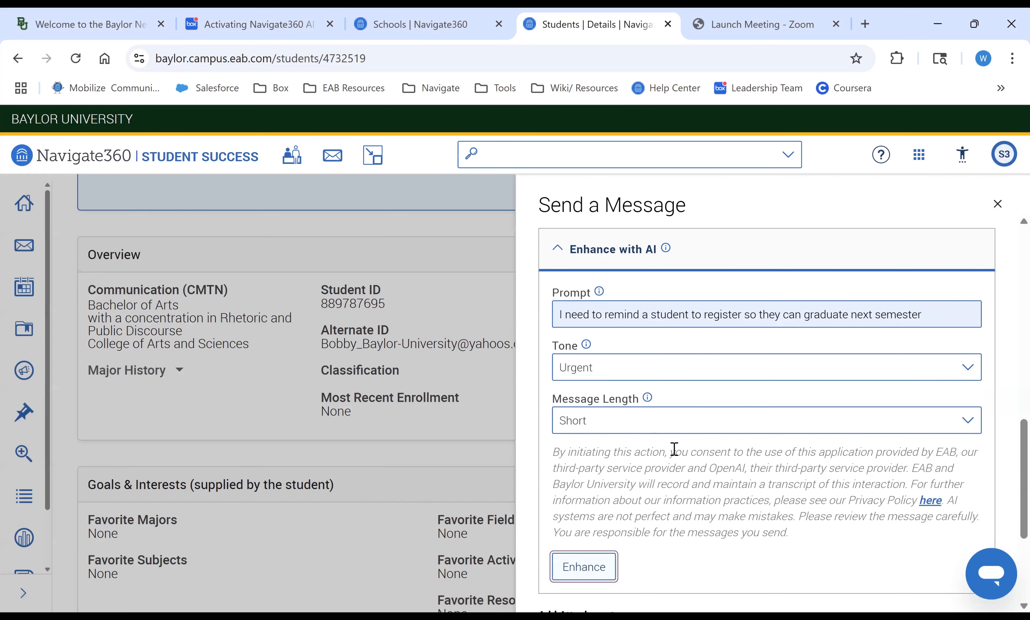
pyautogui.scroll(5, 674, 449)
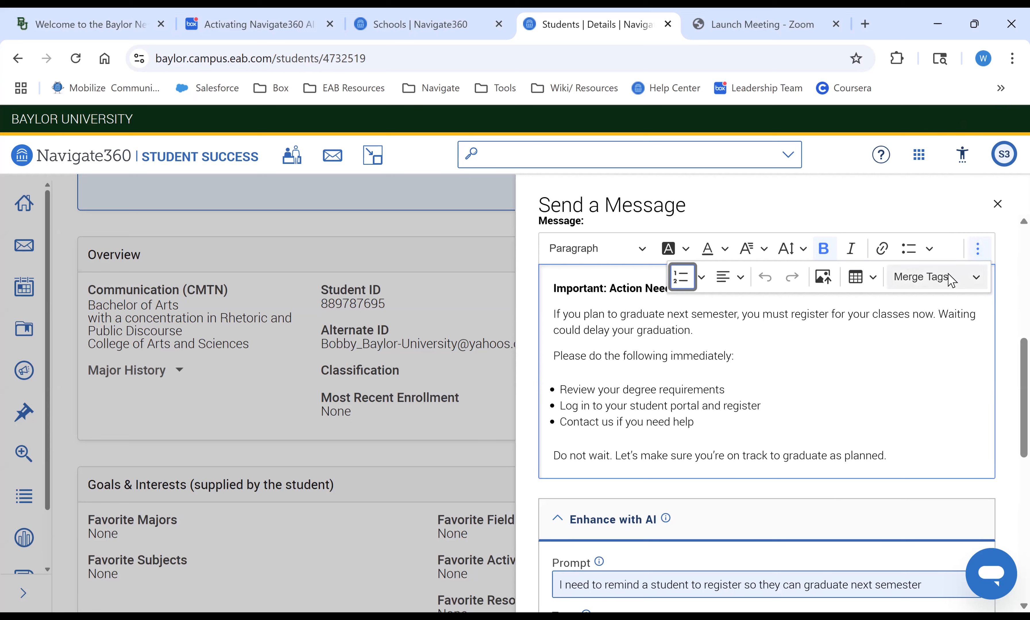
# - Insert the Recipient Name merge tag at the start of the message body
pyautogui.click(951, 279)
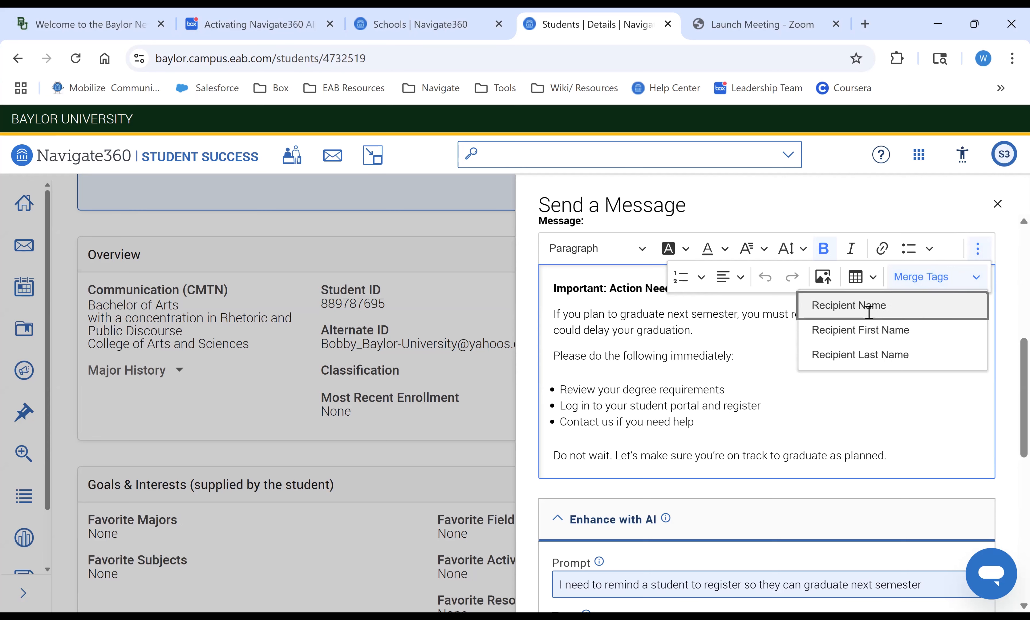
pyautogui.click(872, 318)
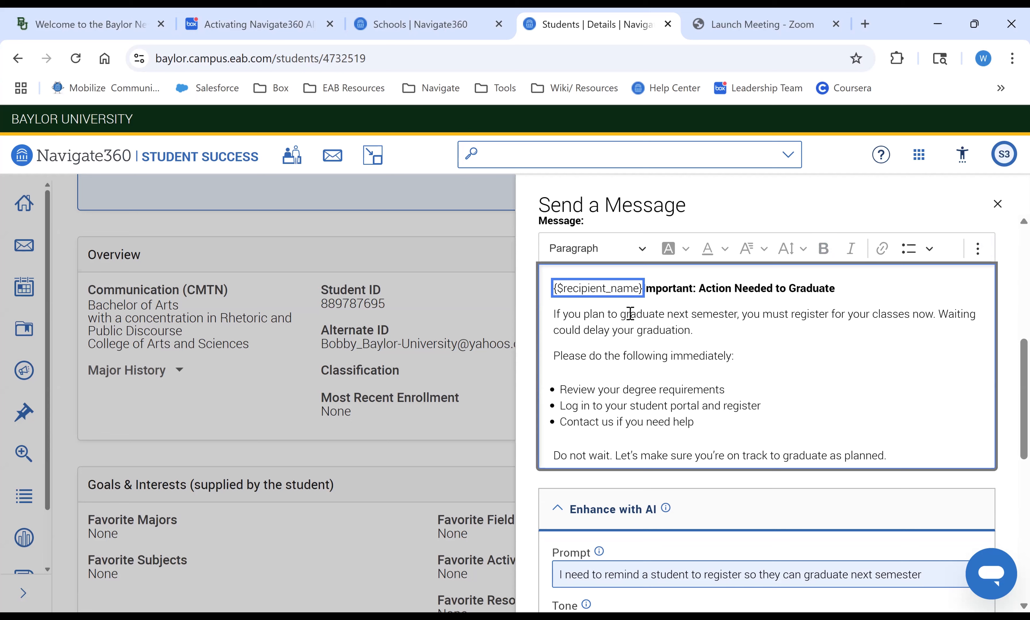
pyautogui.click(977, 248)
pyautogui.click(950, 287)
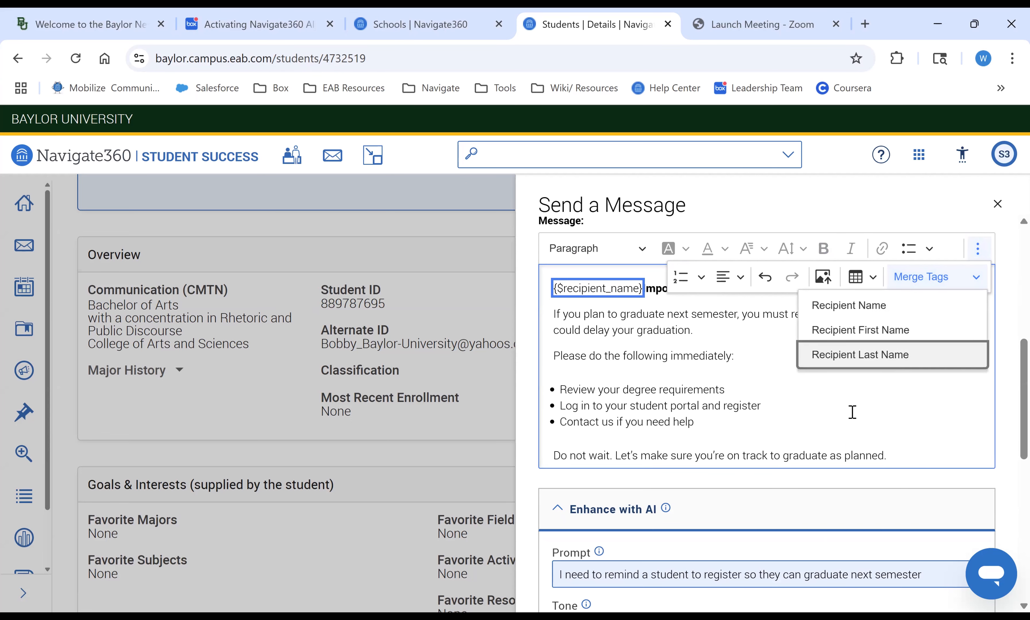
pyautogui.scroll(-1, 894, 373)
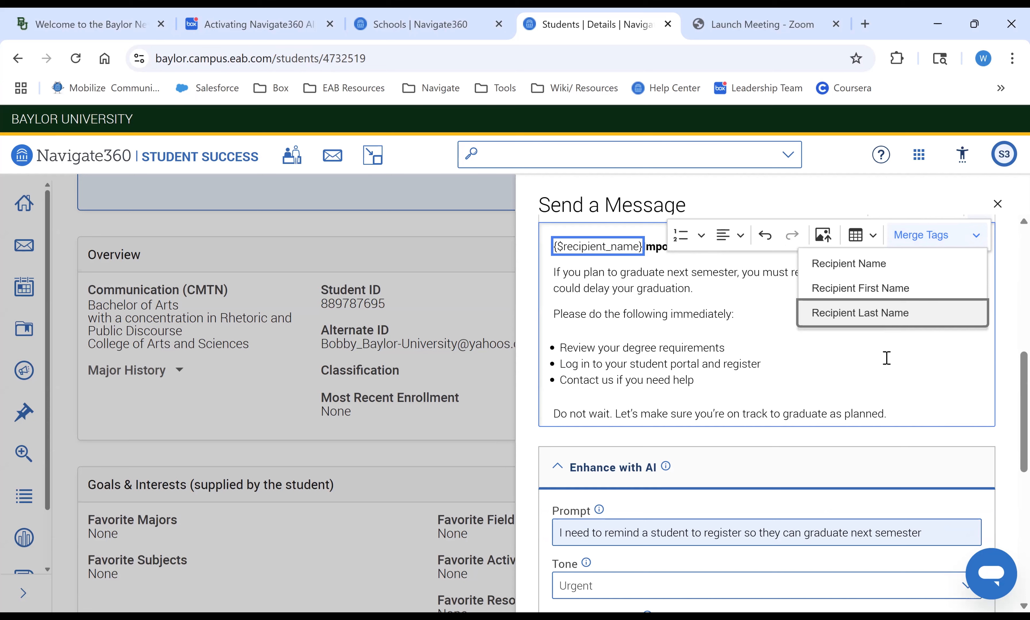
pyautogui.click(862, 371)
pyautogui.scroll(1, 862, 371)
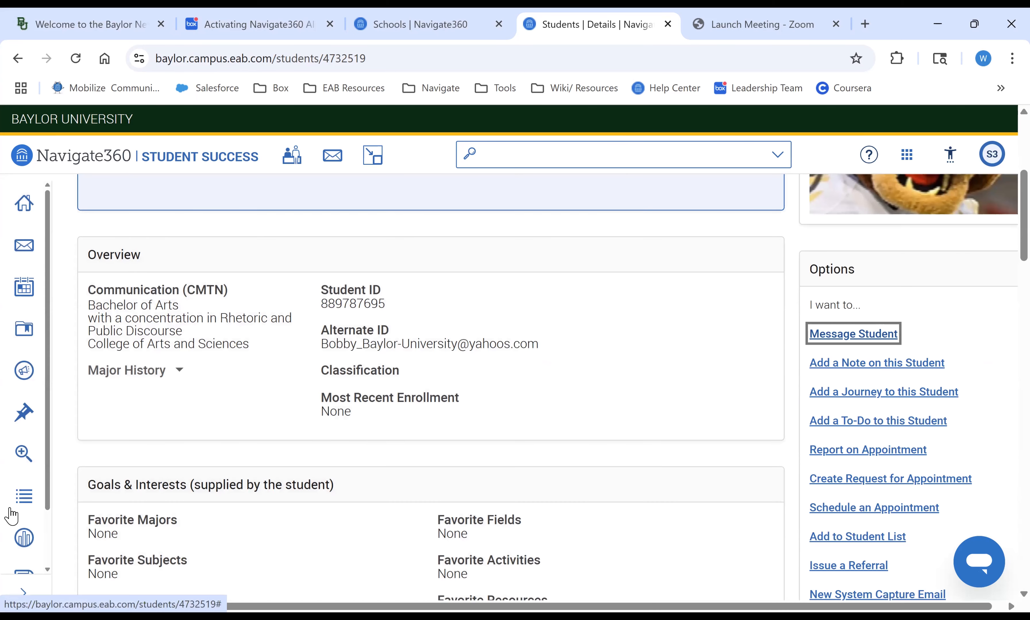
pyautogui.scroll(-1, 11, 512)
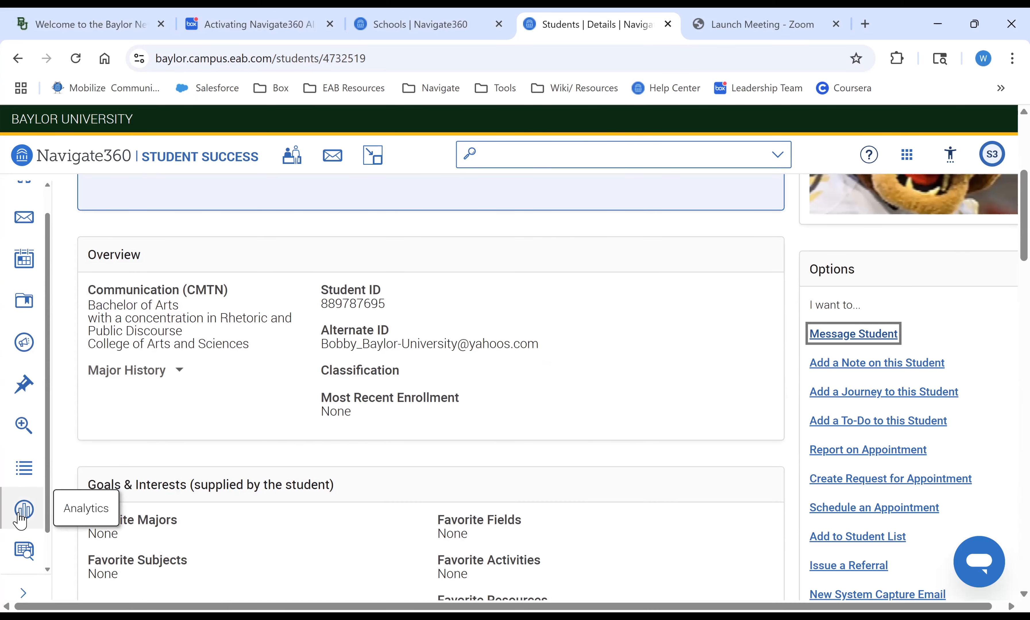
# - Go to the Standard Reports page and open the AI Report Finder
pyautogui.click(23, 557)
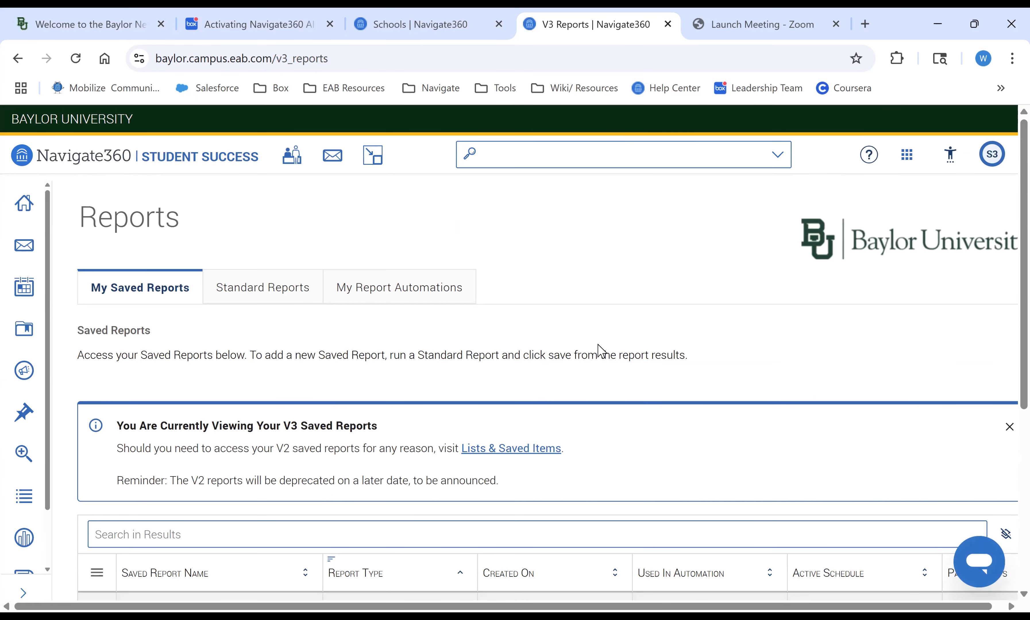
pyautogui.scroll(-3, 712, 356)
pyautogui.scroll(3, 715, 355)
pyautogui.click(284, 287)
pyautogui.hscroll(1, 883, 347)
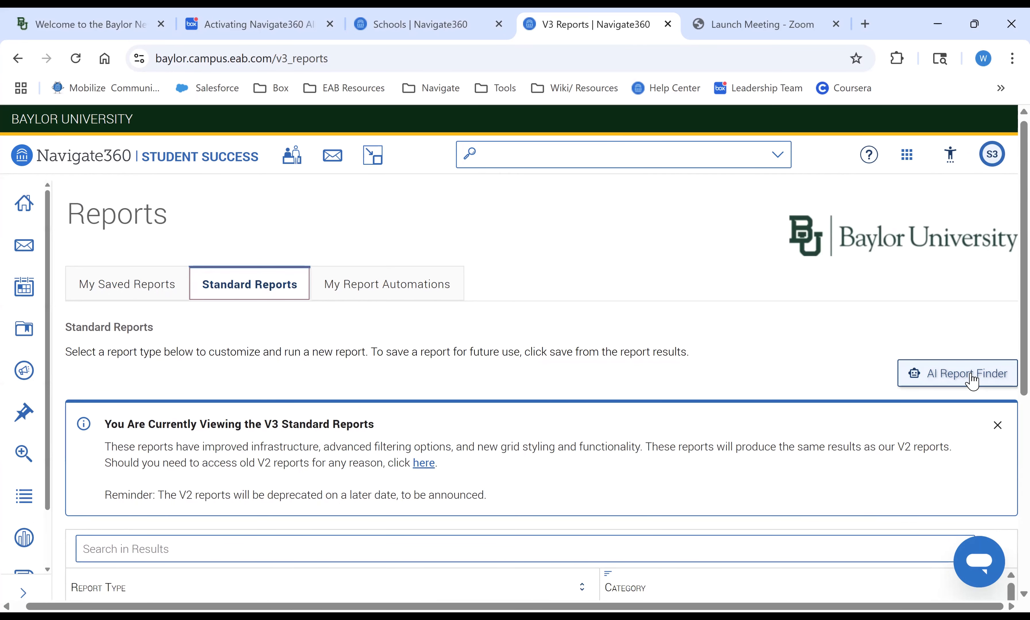
pyautogui.click(971, 384)
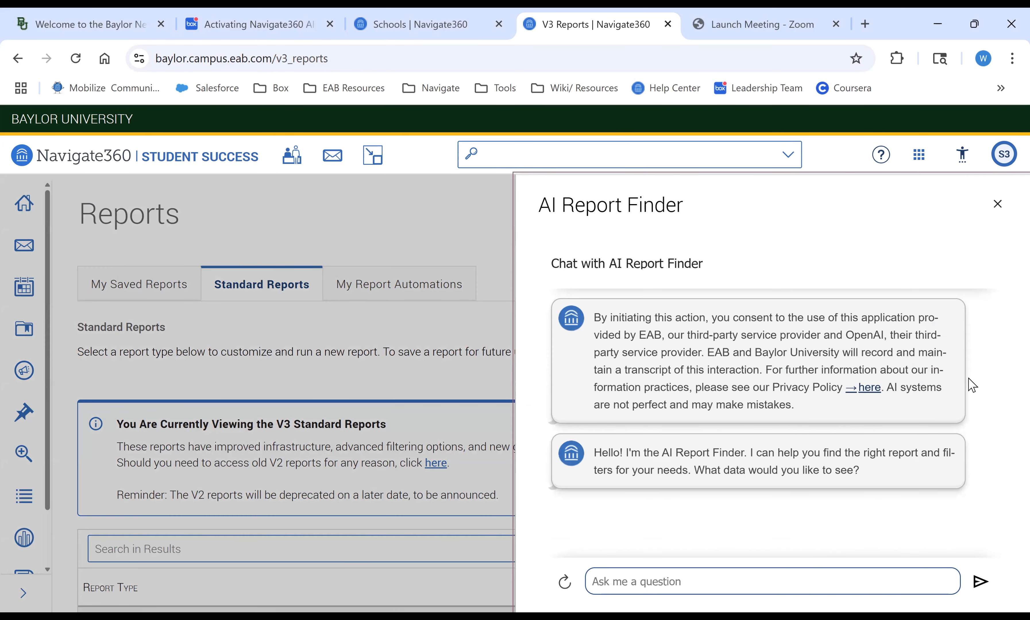
# - Ask the AI Report Finder "I need to know which of my students had a tutoring appointment"
pyautogui.click(702, 584)
pyautogui.write('I need ')
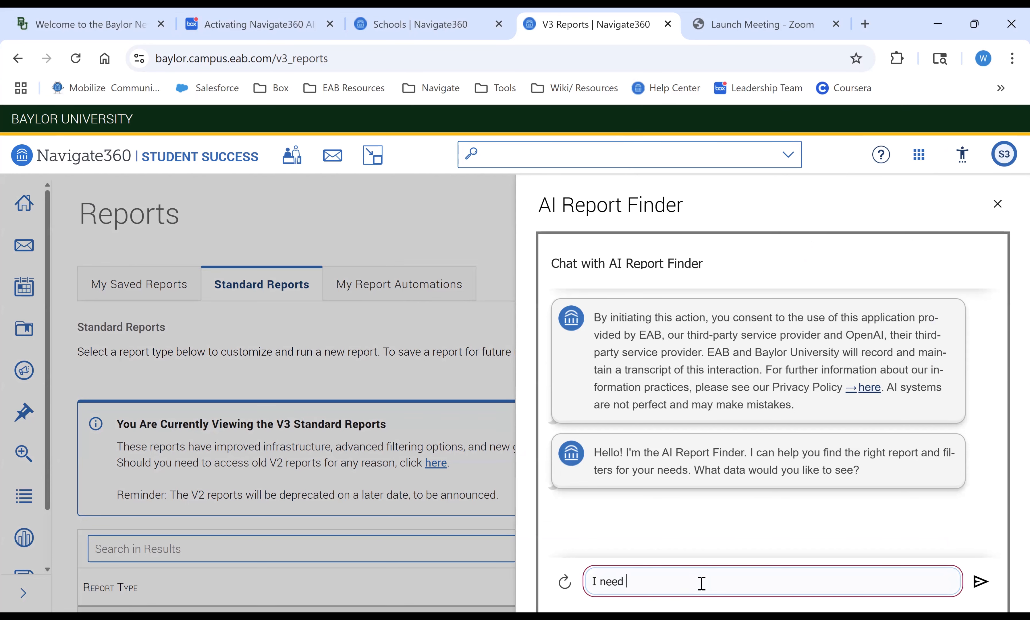
pyautogui.write('to know ')
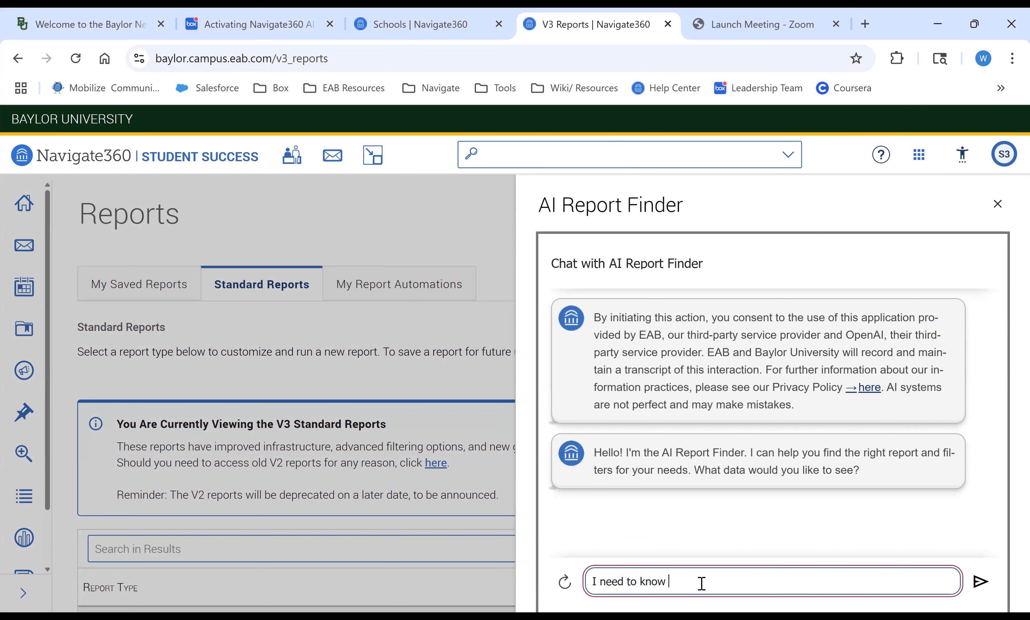
pyautogui.write('which of m')
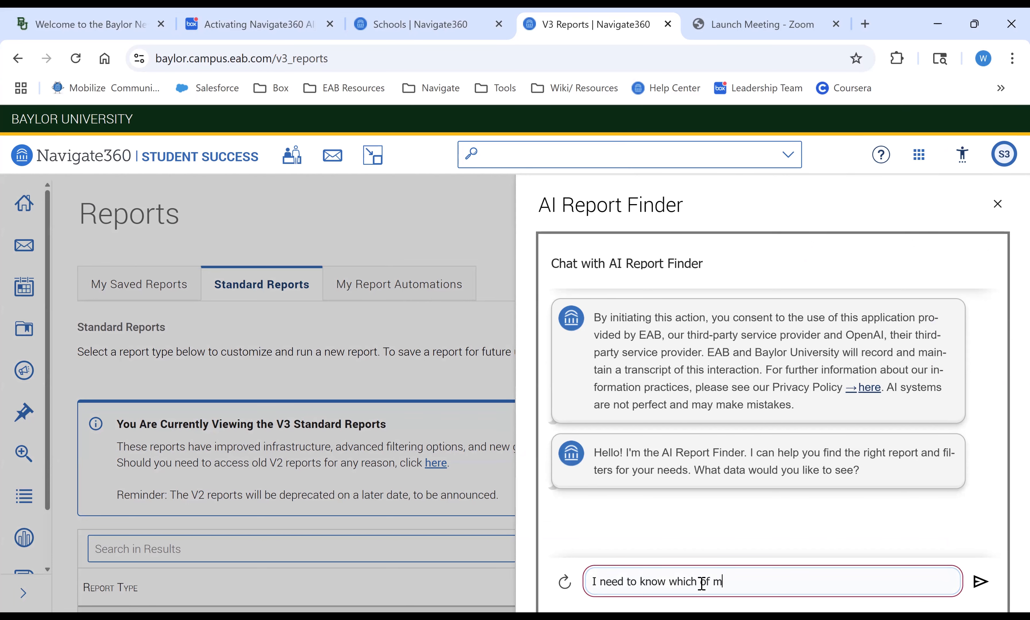
pyautogui.write('y students had a ')
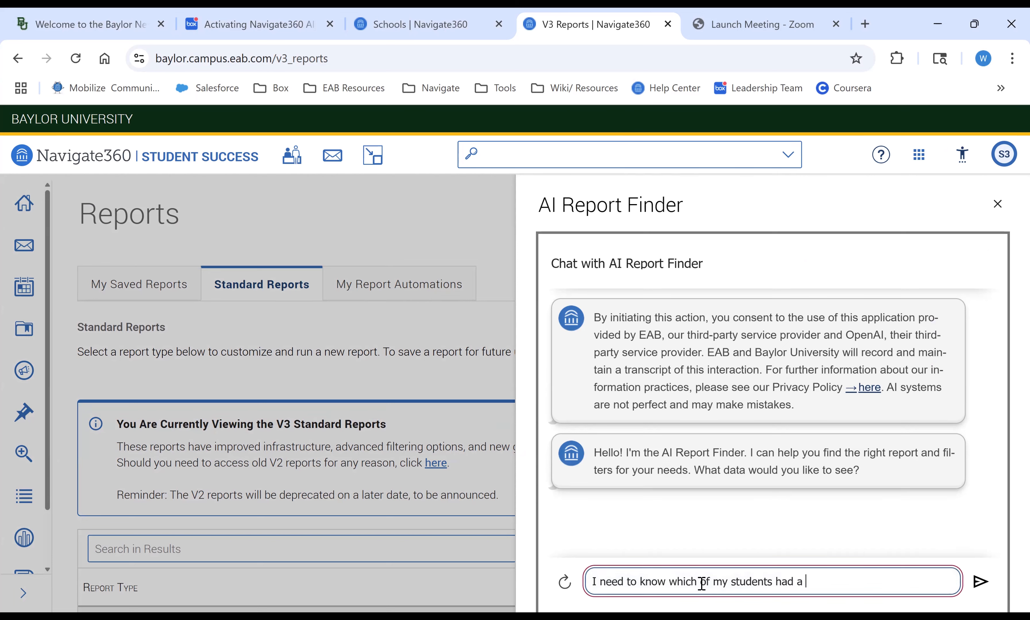
pyautogui.write('tutoring appointment')
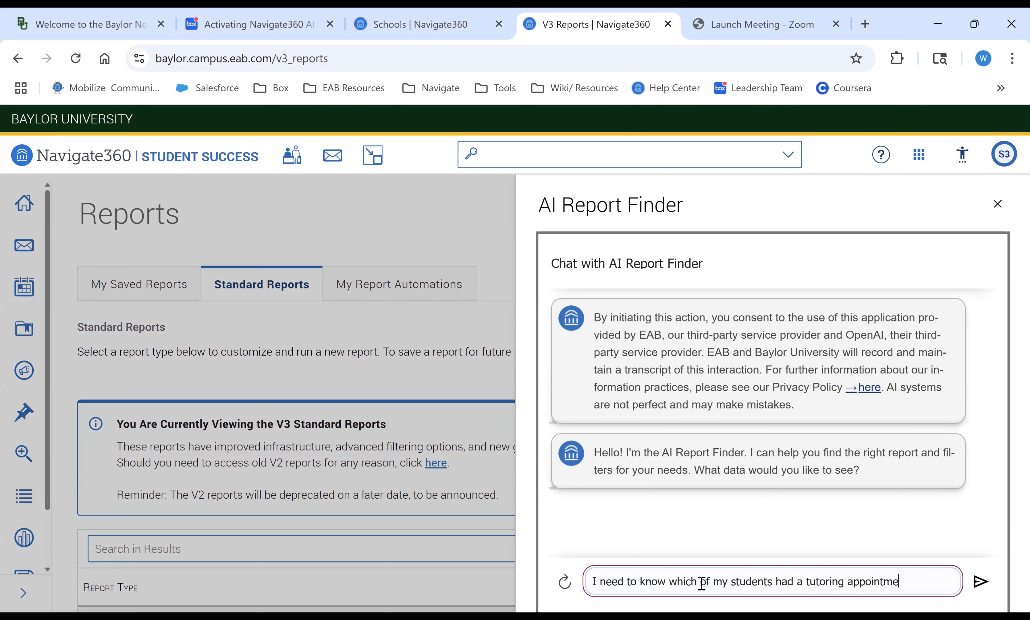
pyautogui.press('Return')
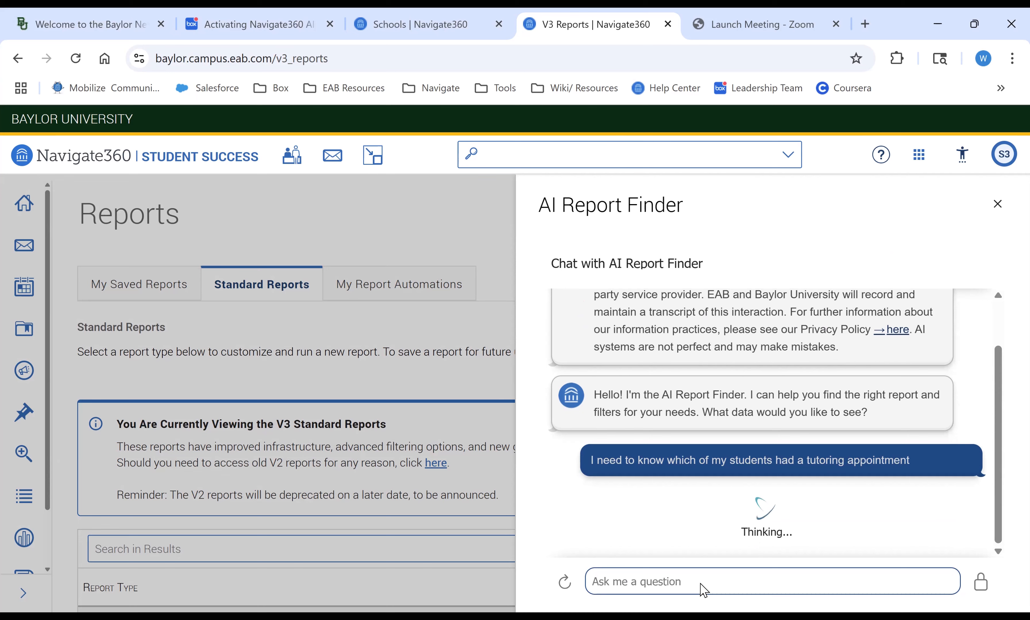
pyautogui.click(703, 585)
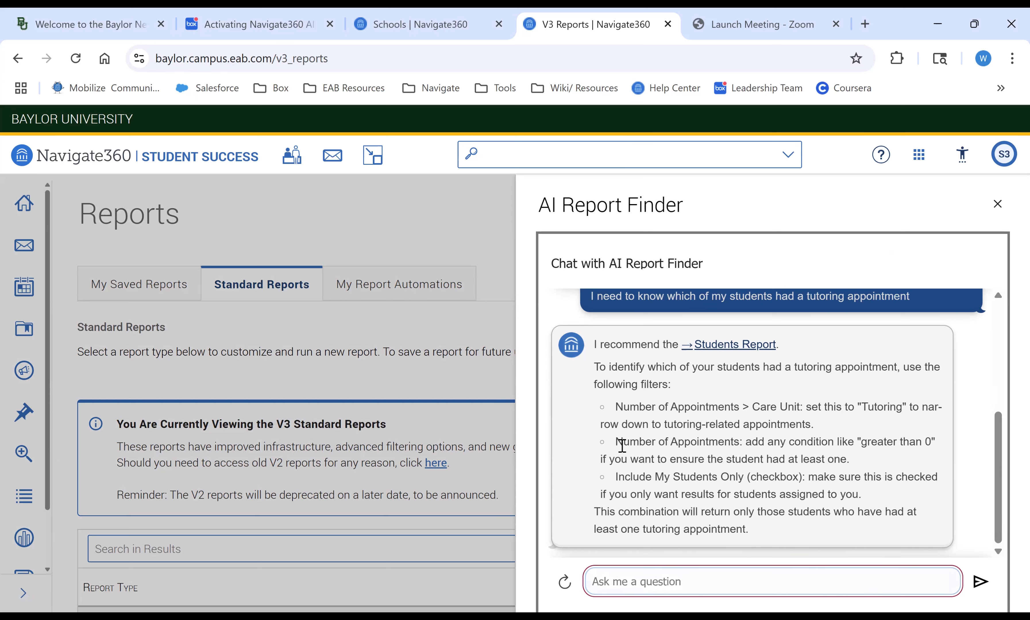
# - Open the recommended Students Report and review its prefilled data filters
pyautogui.click(751, 351)
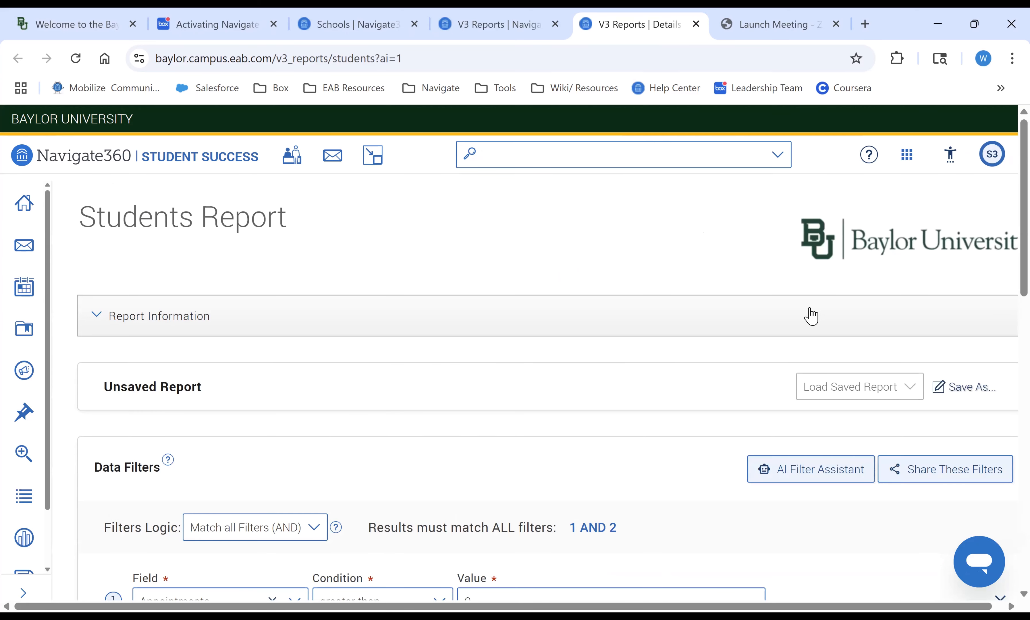
pyautogui.scroll(-4, 811, 316)
pyautogui.scroll(-2, 744, 514)
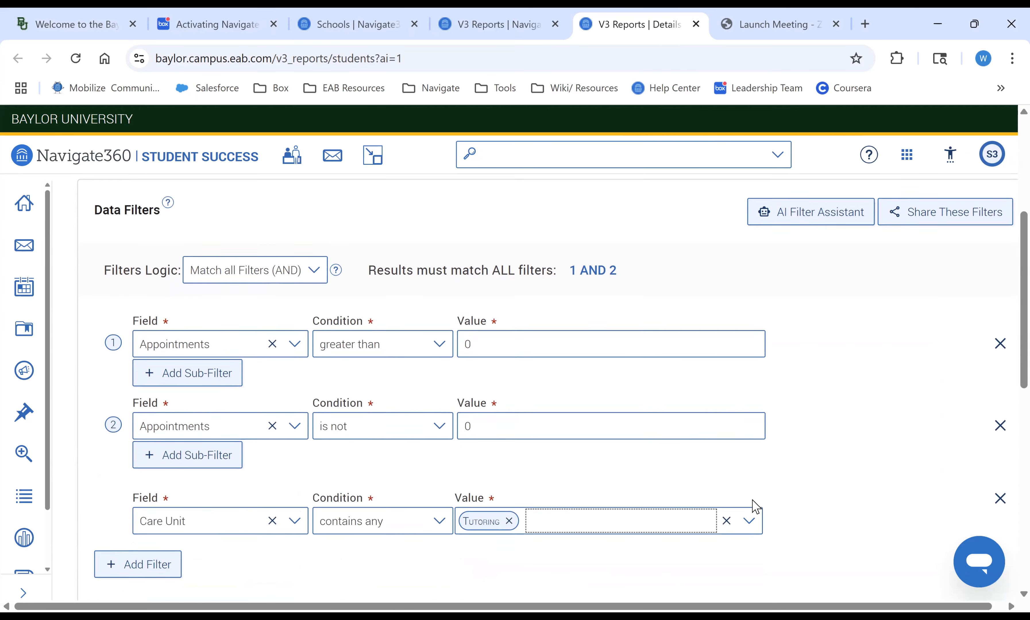
pyautogui.scroll(-1, 756, 507)
pyautogui.scroll(2, 756, 507)
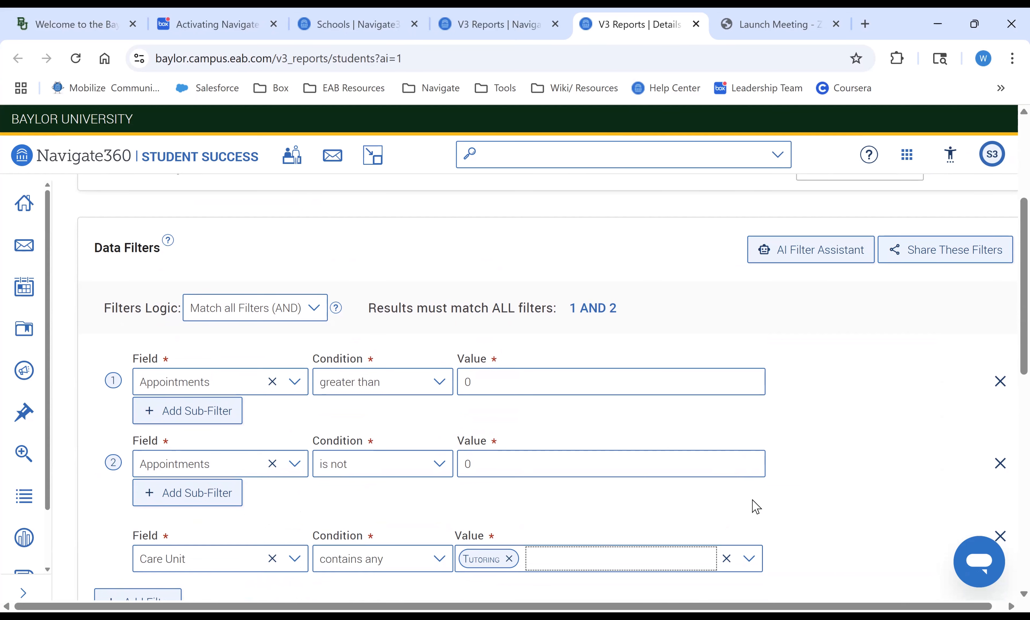
pyautogui.scroll(-1, 756, 506)
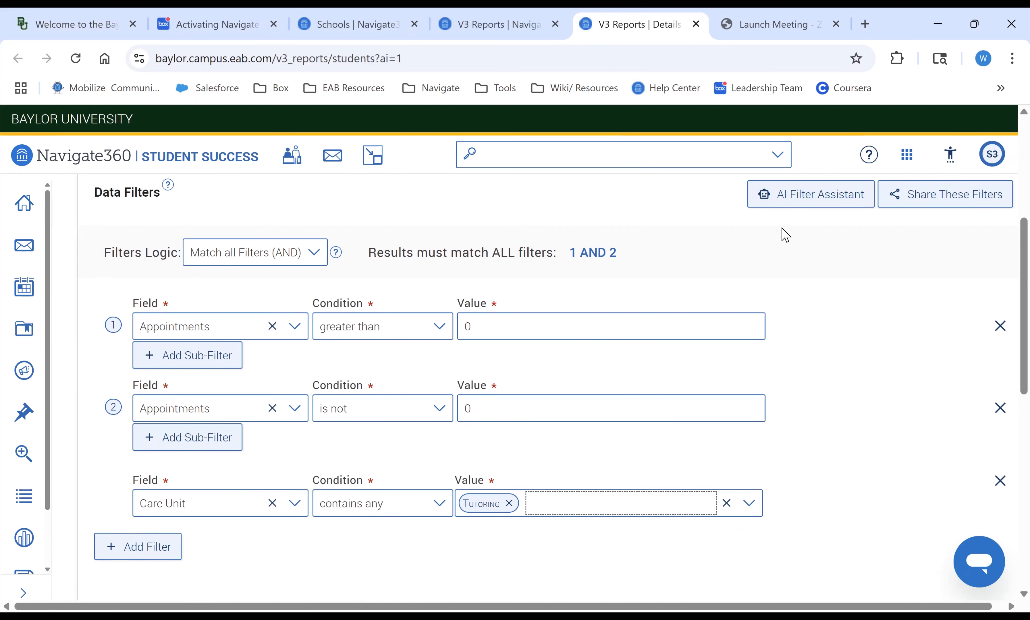
pyautogui.scroll(2, 832, 359)
pyautogui.scroll(-2, 628, 459)
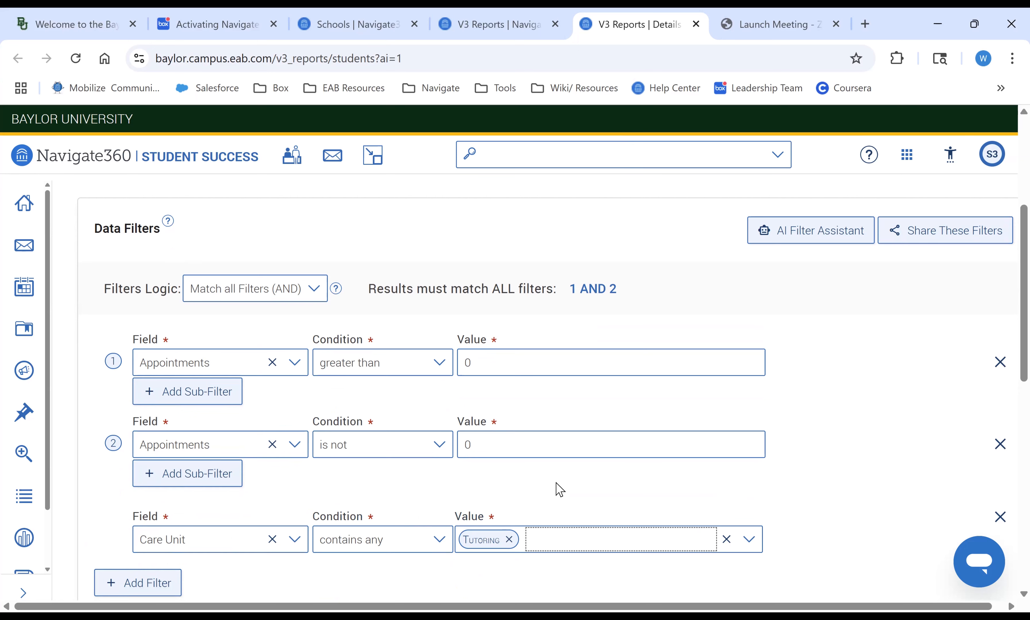
# - Open the AI Filter Assistant and examine its suggested filter prompt
pyautogui.click(824, 238)
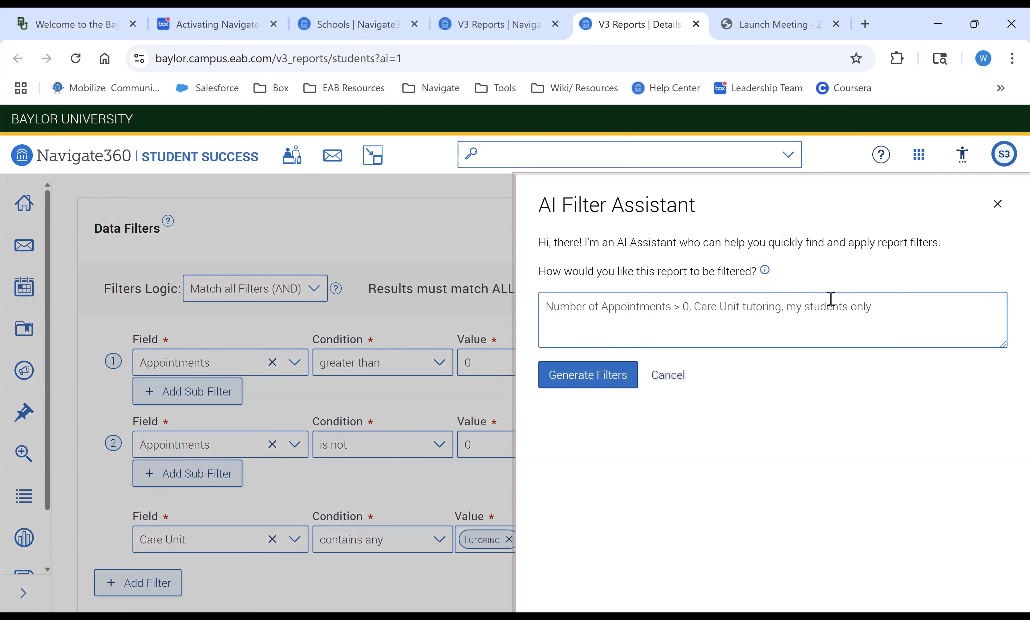
pyautogui.click(881, 311)
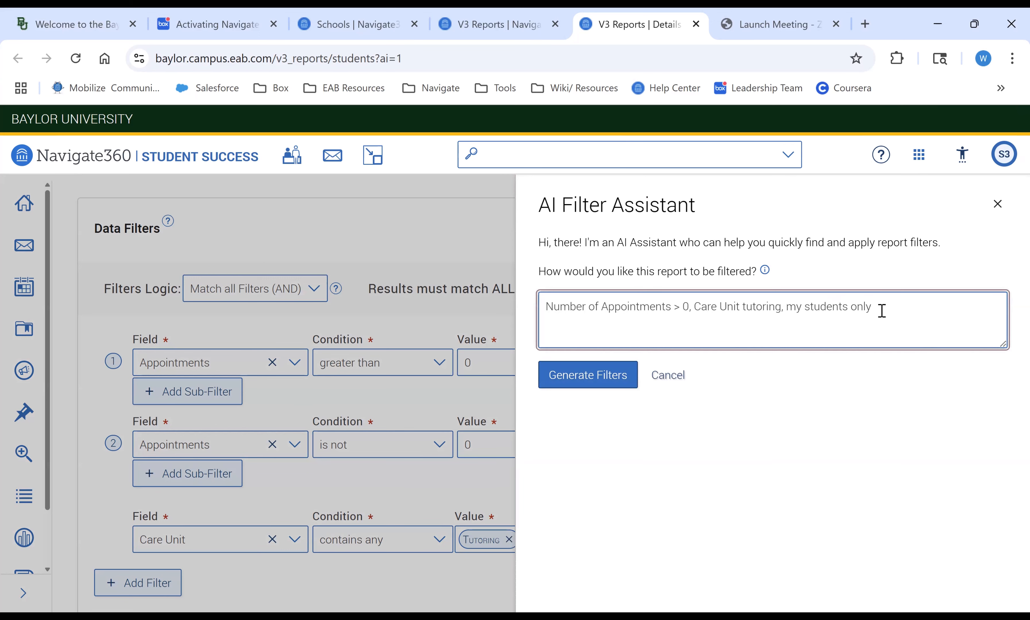
pyautogui.moveTo(878, 311); pyautogui.dragTo(352, 336)
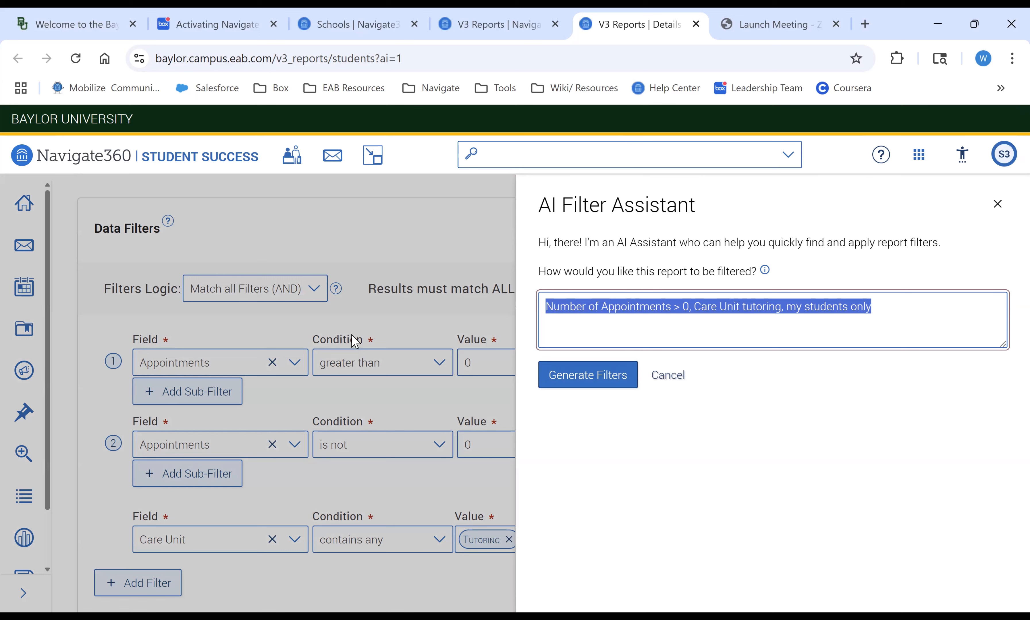
pyautogui.click(352, 335)
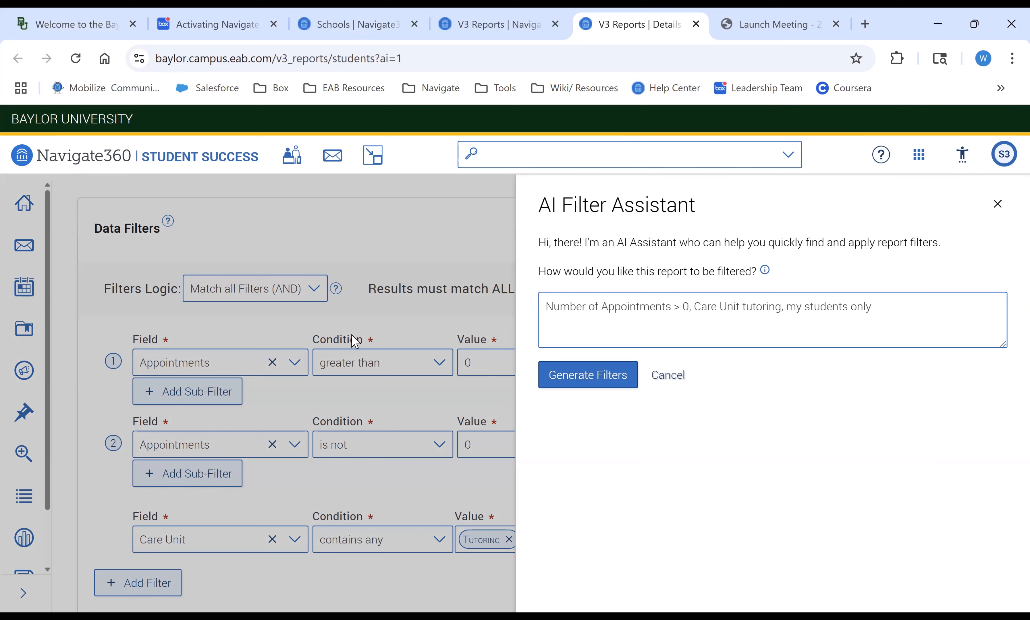
# - Generate filters from the prompt "students enrolled for under 12 credit hours for fall 2025"
pyautogui.click(887, 303)
pyautogui.hotkey('ctrl', 'a')
pyautogui.write('stu')
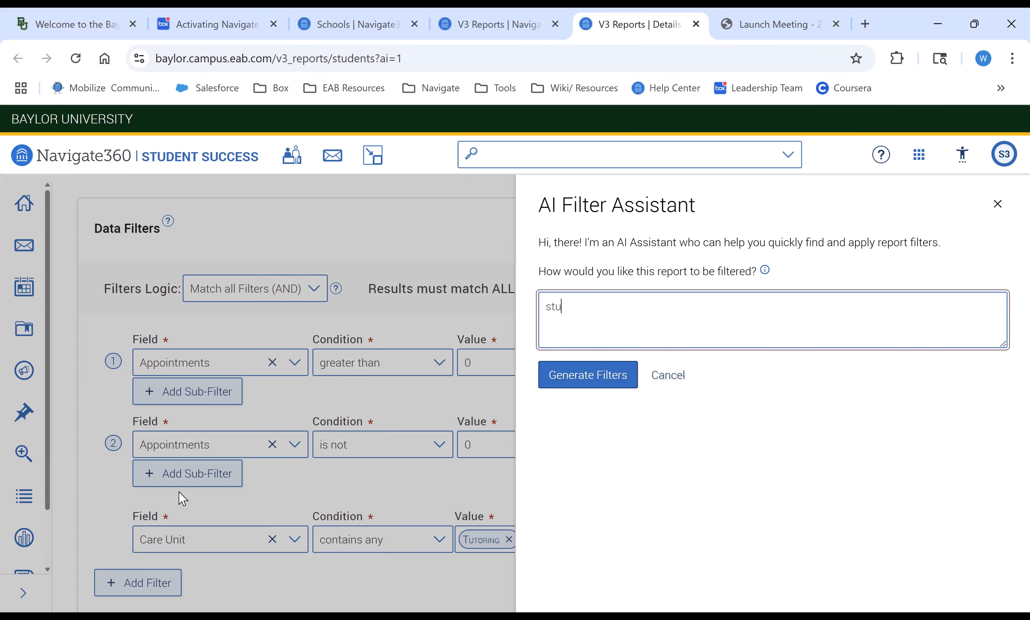
pyautogui.write('dents enrolled for under 12 credit ')
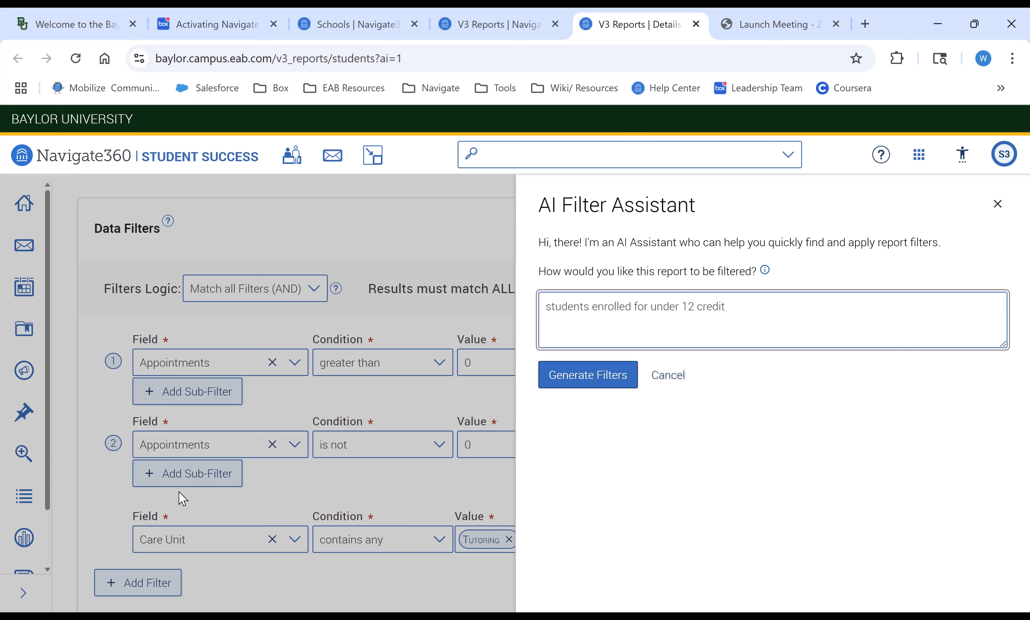
pyautogui.write('chours for fall 2025 and have n')
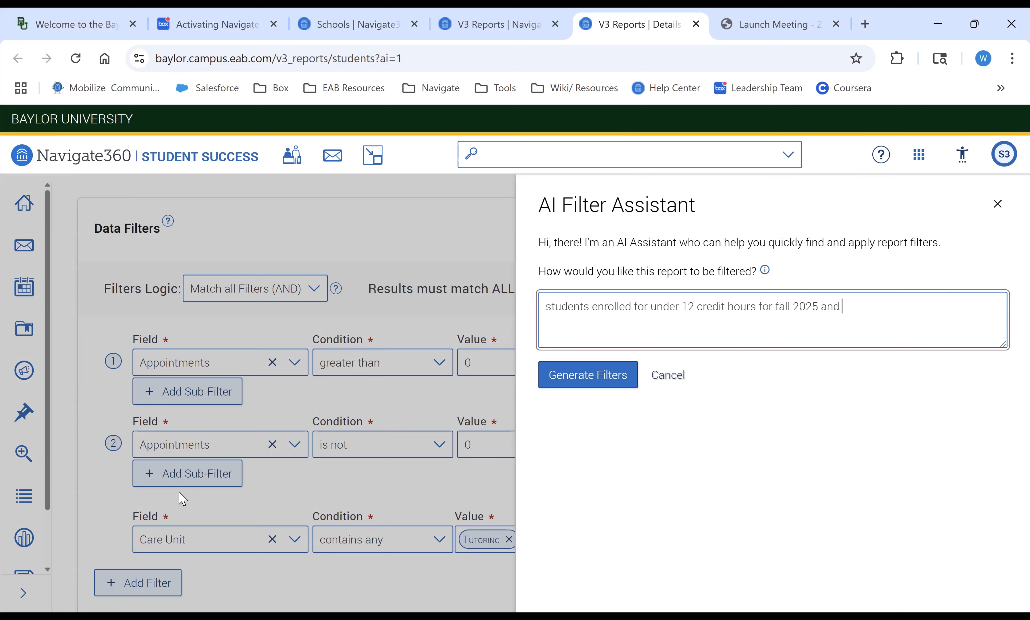
pyautogui.press('BackSpace')
pyautogui.press('BackSpace')
pyautogui.press('BackSpace')
pyautogui.press('BackSpace')
pyautogui.press('BackSpace')
pyautogui.press('BackSpace')
pyautogui.press('BackSpace')
pyautogui.press('BackSpace')
pyautogui.press('BackSpace')
pyautogui.press('BackSpace')
pyautogui.click(586, 375)
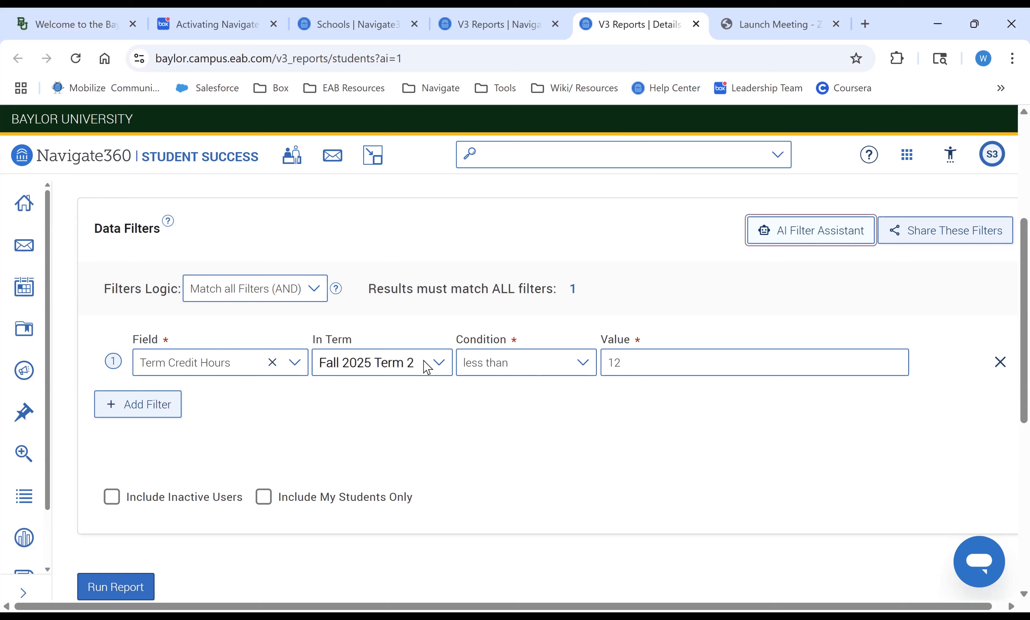
# - Set the credit-hours filter's From Term to Fall 2025
pyautogui.click(435, 368)
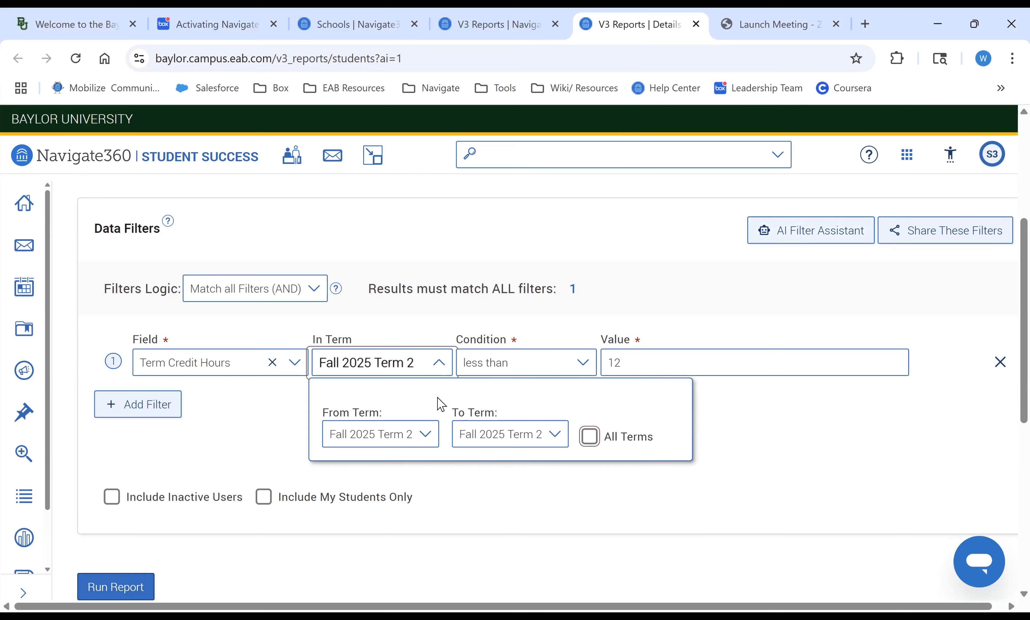
pyautogui.click(427, 443)
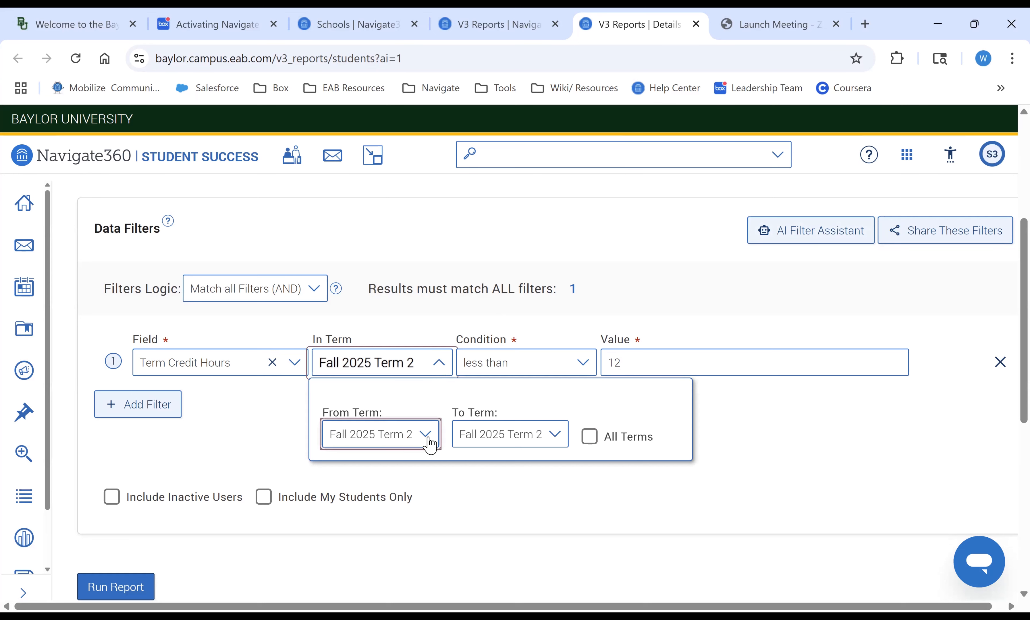
pyautogui.scroll(-2, 407, 530)
pyautogui.scroll(-5, 407, 530)
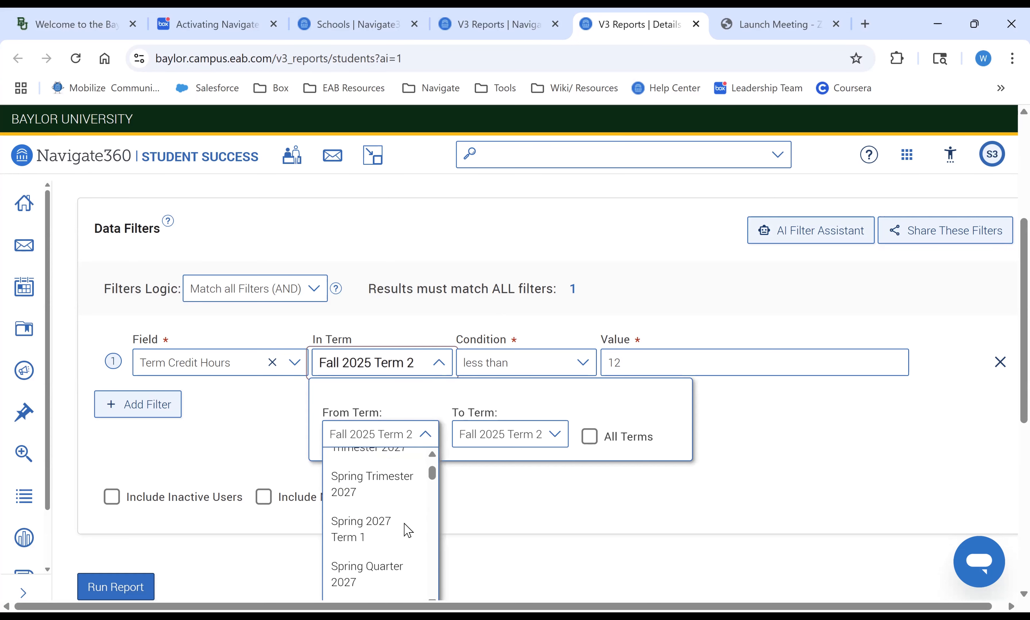
pyautogui.scroll(6, 407, 531)
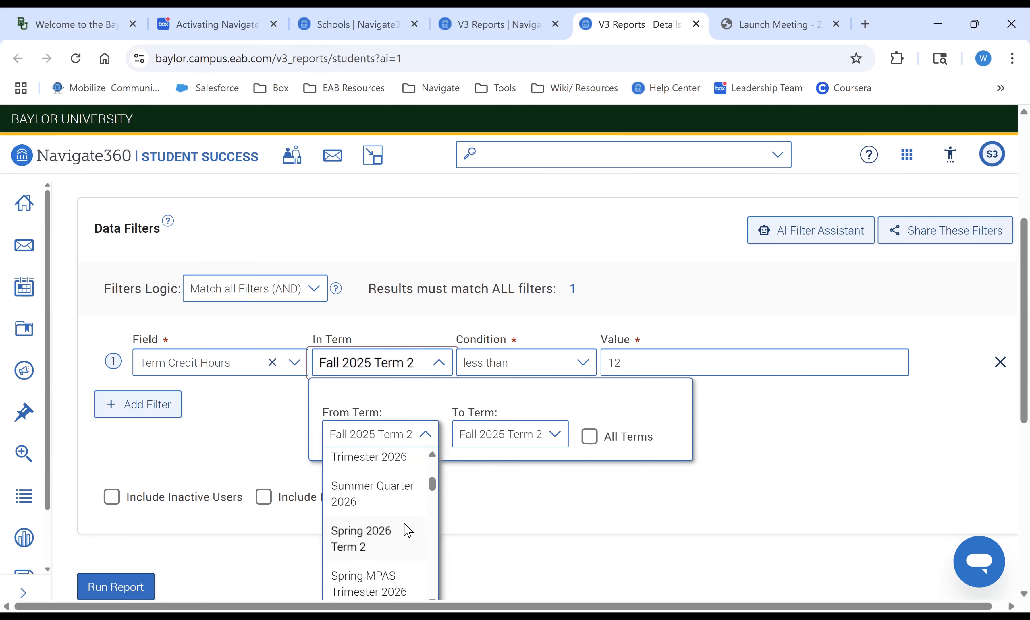
pyautogui.scroll(-4, 407, 531)
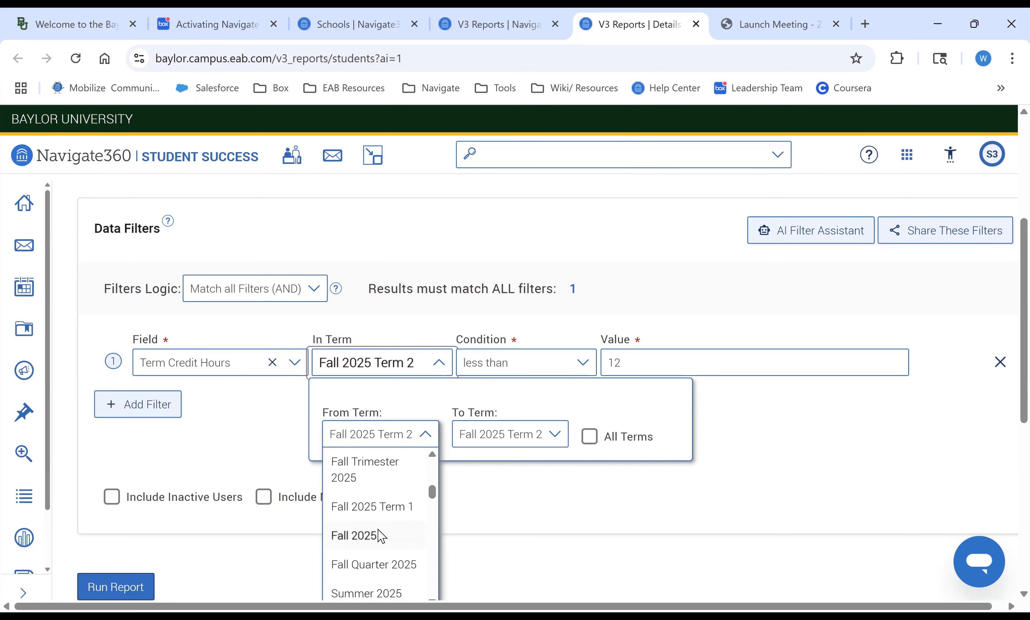
pyautogui.click(381, 536)
# - Set the credit-hours filter's term range to Fall 2025 through Fall 2025, condition to less than or equal to, and value 12
pyautogui.click(493, 435)
pyautogui.scroll(-10, 483, 534)
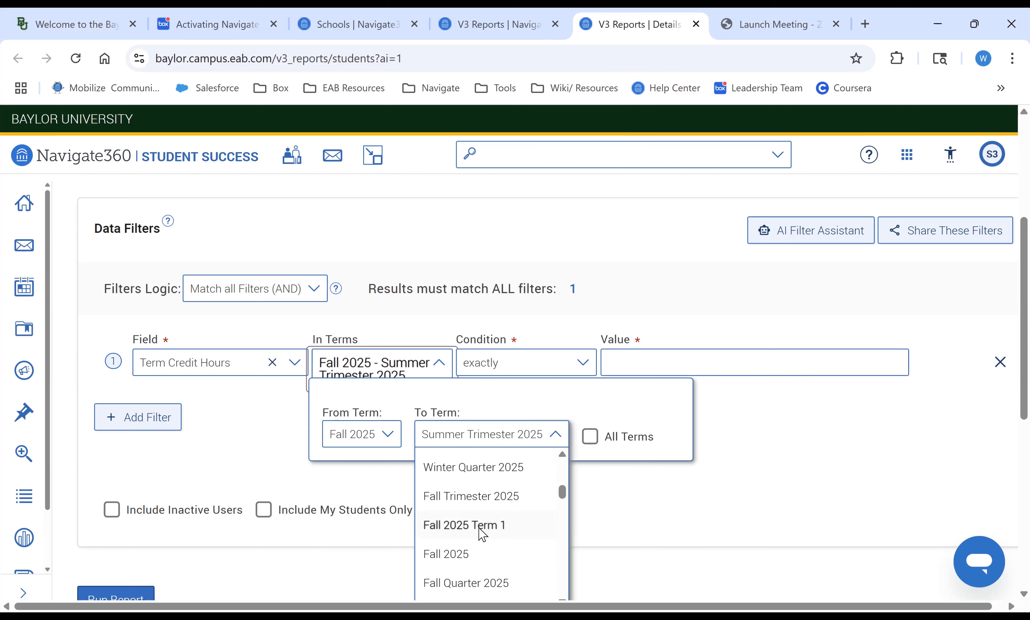
pyautogui.click(470, 554)
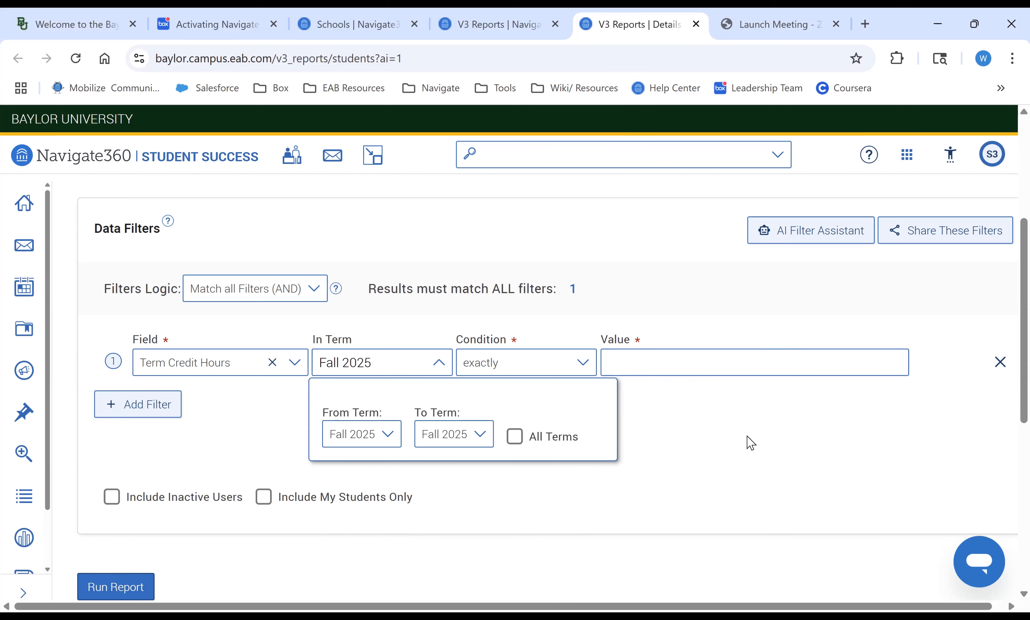
pyautogui.click(734, 351)
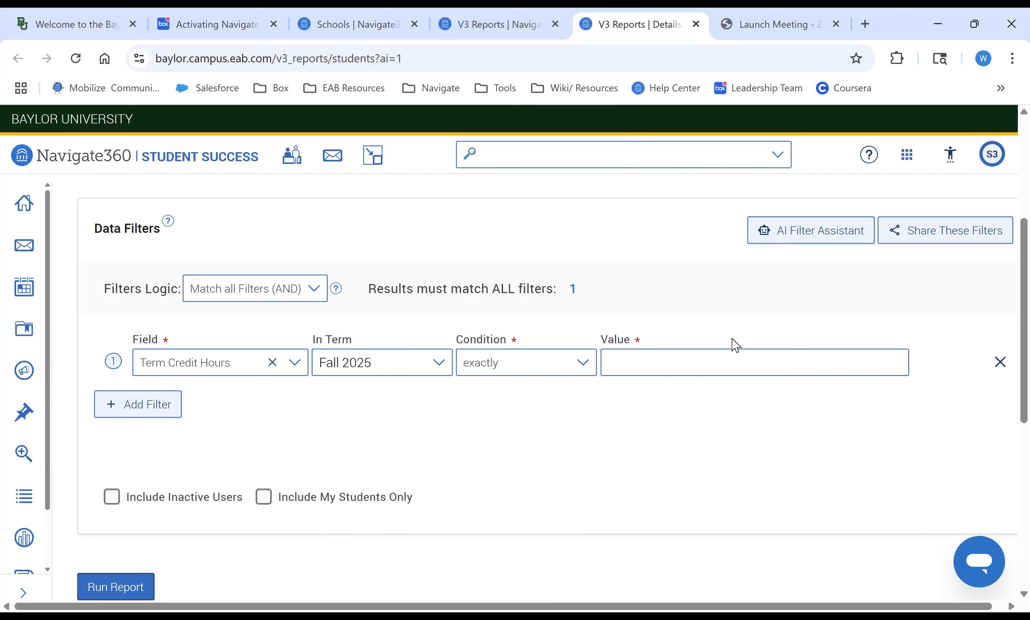
pyautogui.click(583, 371)
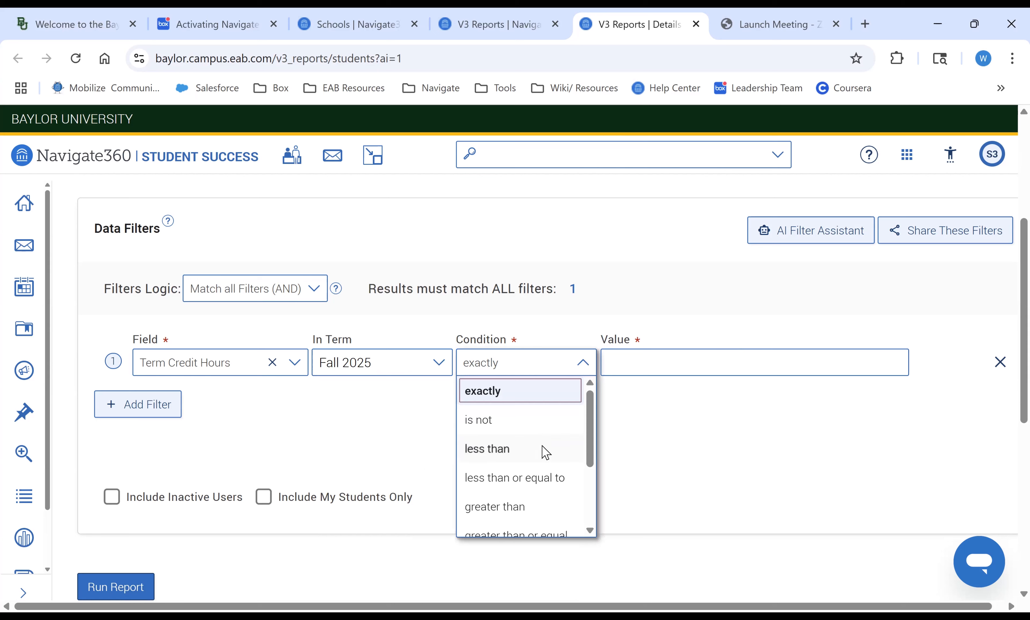
pyautogui.click(547, 477)
pyautogui.click(660, 366)
pyautogui.write('12')
pyautogui.click(580, 453)
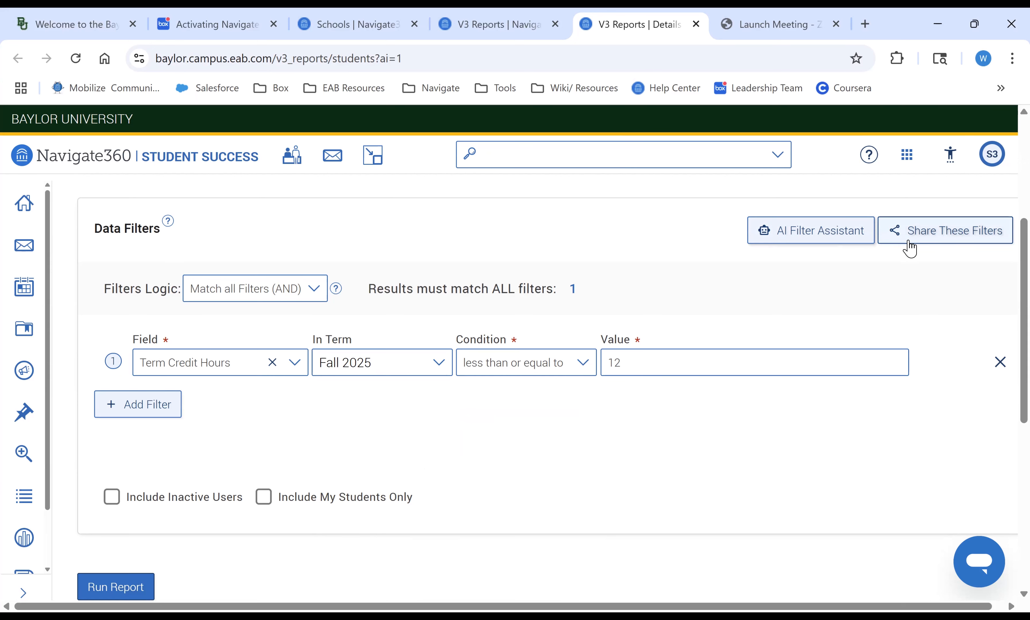
# - Extend the AI Filter Assistant prompt with "and did not have a tutoring appointment in the last 6 months" and generate filters
pyautogui.click(827, 232)
pyautogui.click(829, 308)
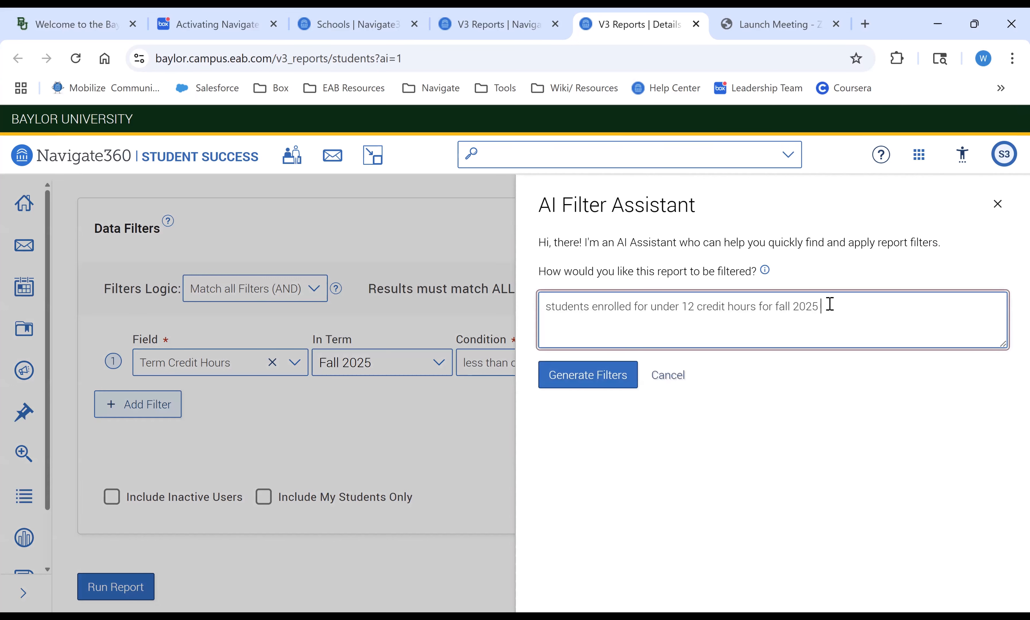
pyautogui.rightClick(831, 308)
pyautogui.click(842, 306)
pyautogui.write('and did not have a tutoring appointmen')
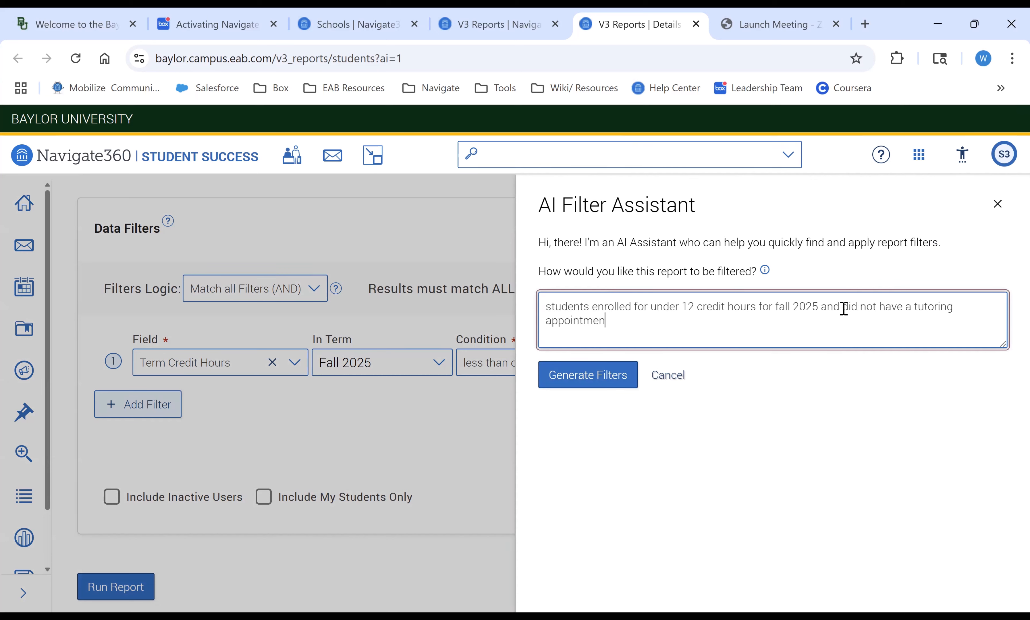
pyautogui.write('t in the spring')
pyautogui.press('BackSpace')
pyautogui.press('BackSpace')
pyautogui.press('BackSpace')
pyautogui.press('BackSpace')
pyautogui.press('BackSpace')
pyautogui.press('BackSpace')
pyautogui.press('BackSpace')
pyautogui.write('last 6 months')
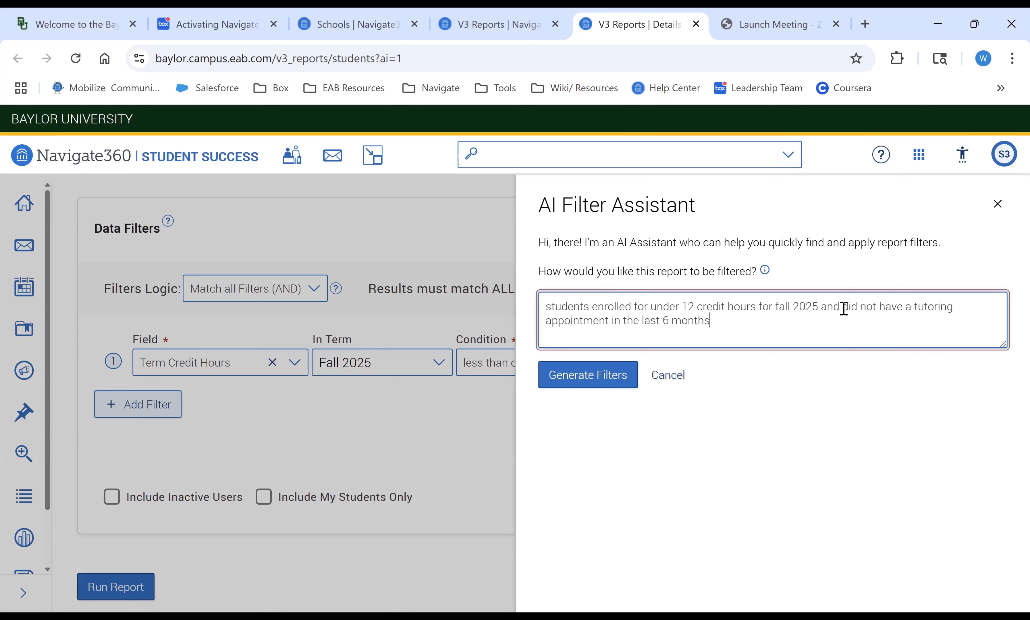
pyautogui.click(618, 386)
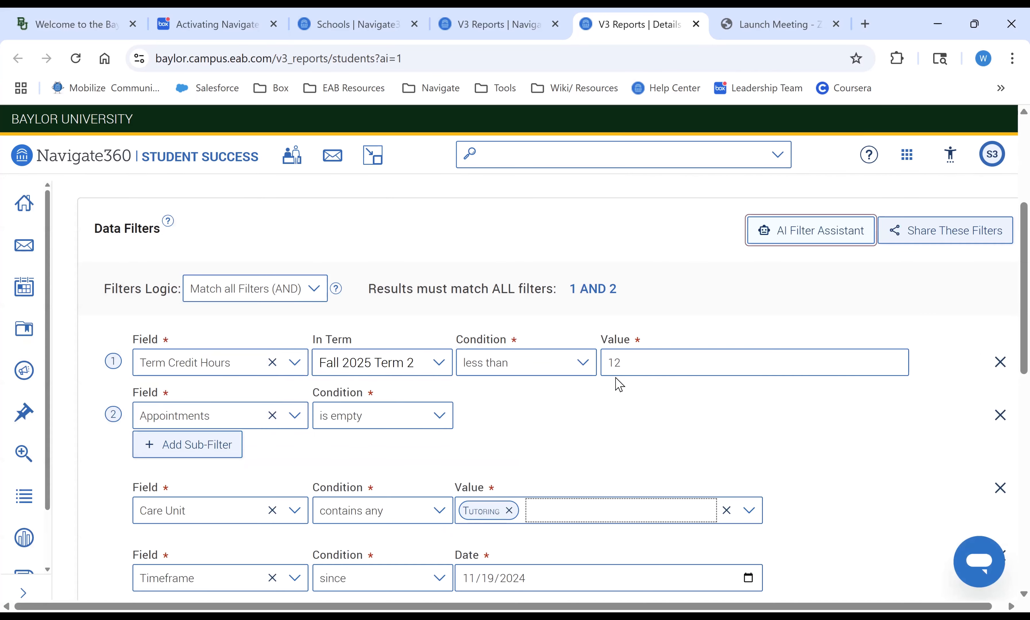
# - Scroll through and review all the generated data filters
pyautogui.scroll(-1, 414, 380)
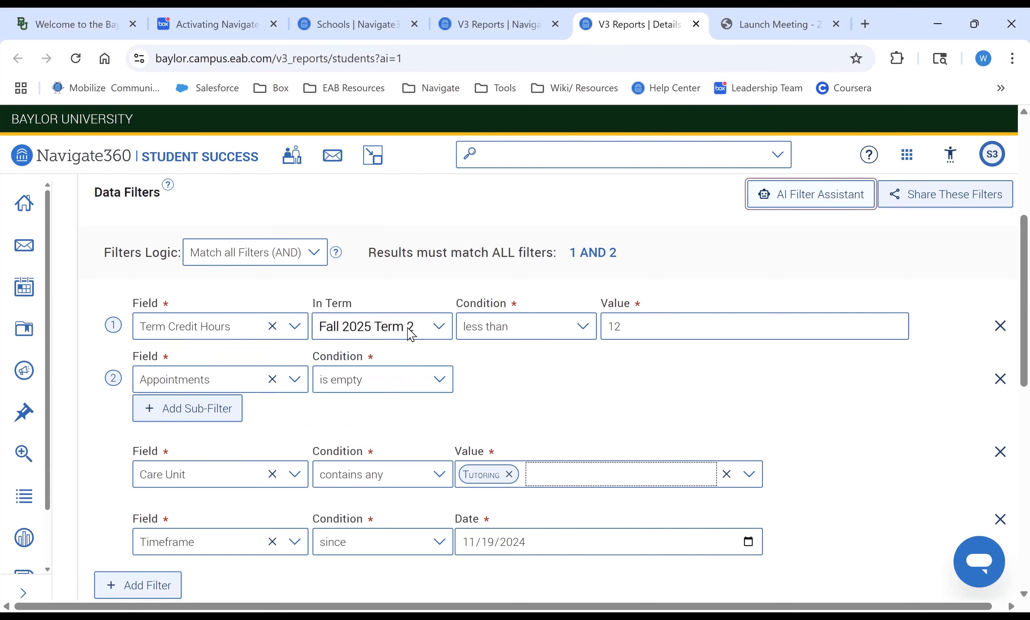
pyautogui.scroll(-3, 412, 335)
pyautogui.scroll(-1, 409, 336)
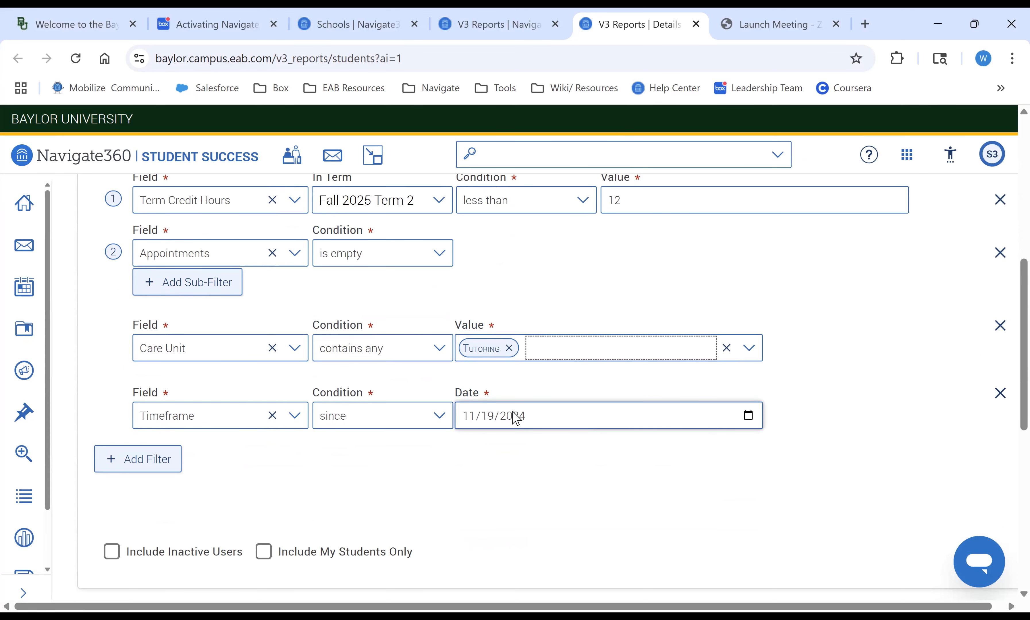
pyautogui.scroll(-5, 516, 419)
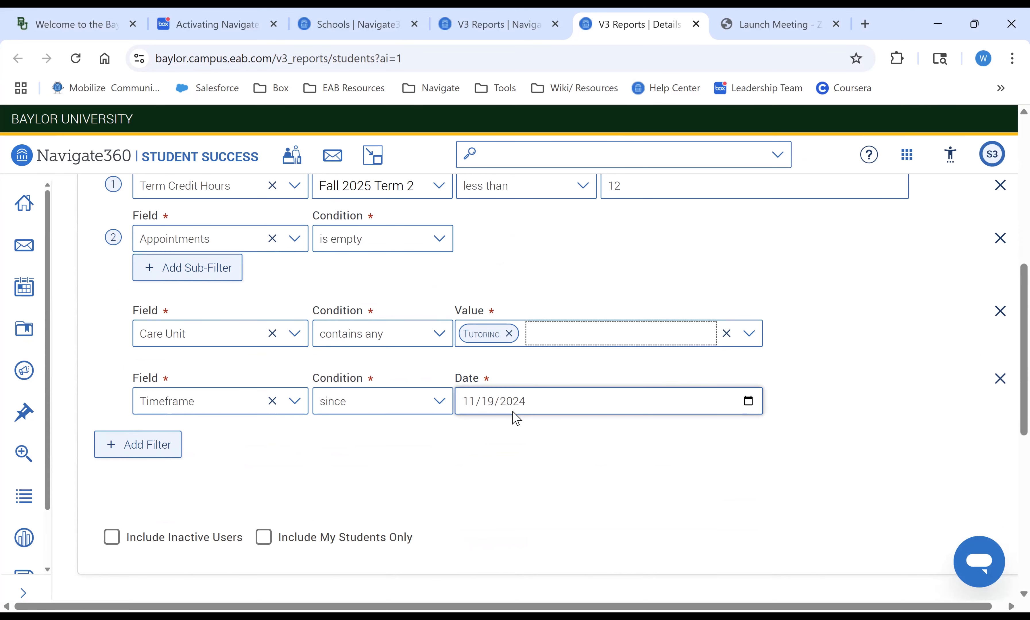
pyautogui.scroll(8, 517, 418)
pyautogui.scroll(5, 517, 418)
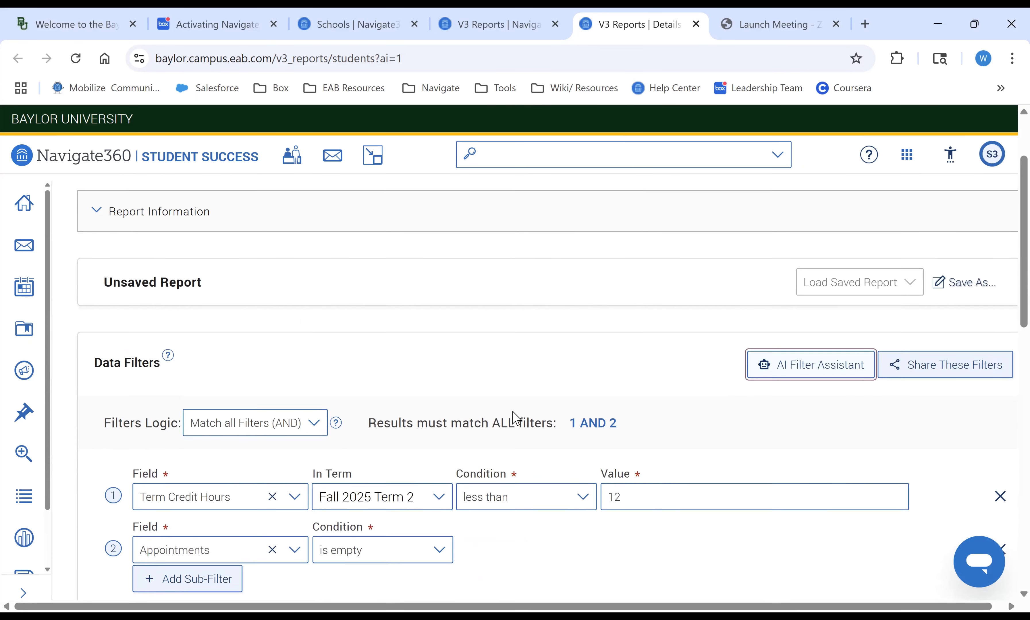
pyautogui.scroll(-2, 517, 418)
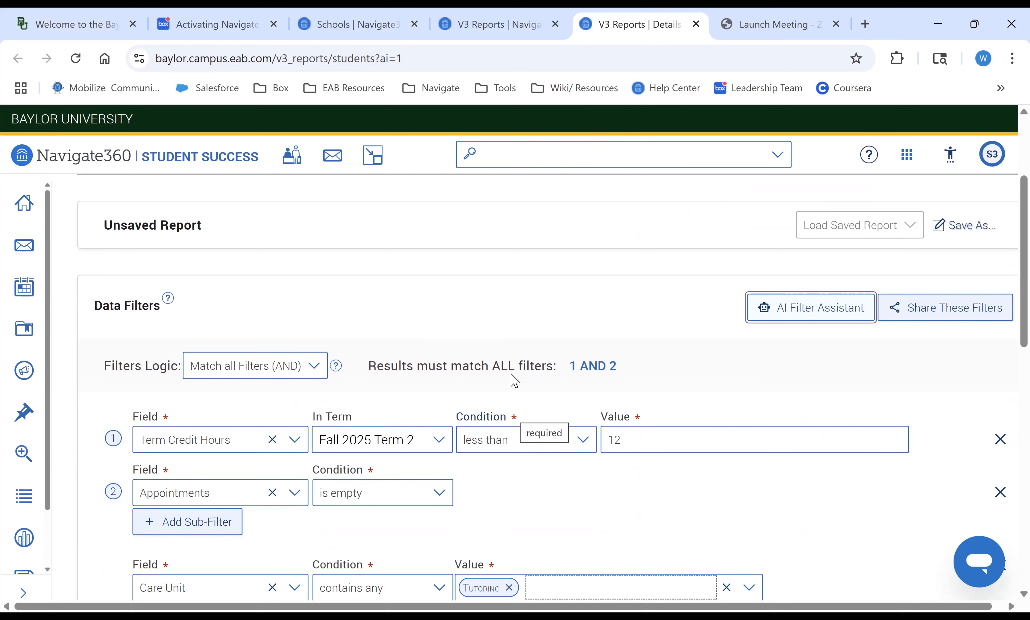
pyautogui.click(959, 240)
pyautogui.click(409, 365)
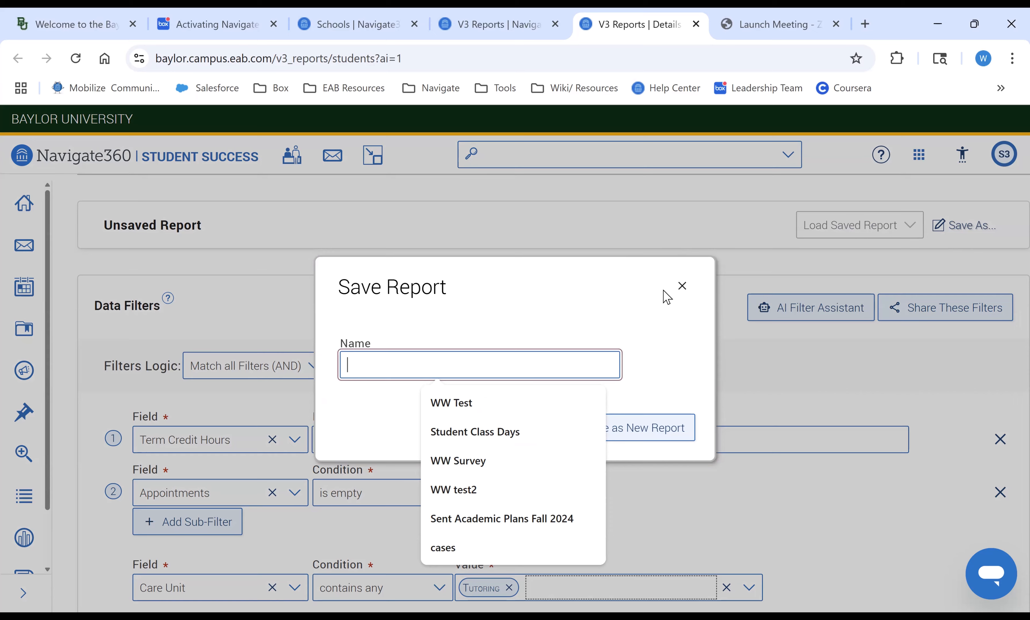
pyautogui.click(682, 286)
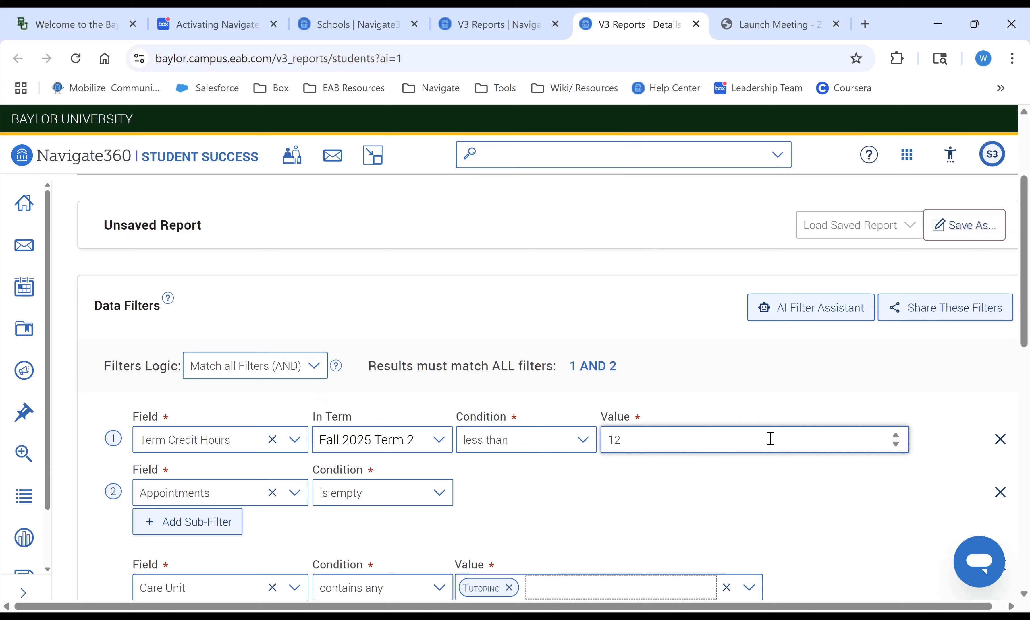
# - Copy a shareable link to the current filters
pyautogui.click(925, 312)
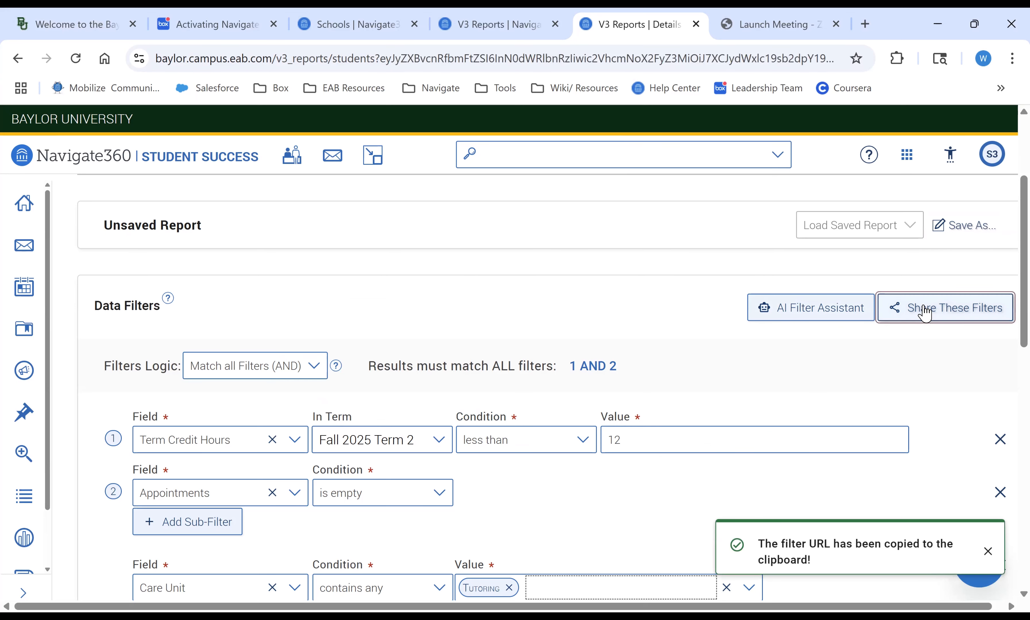